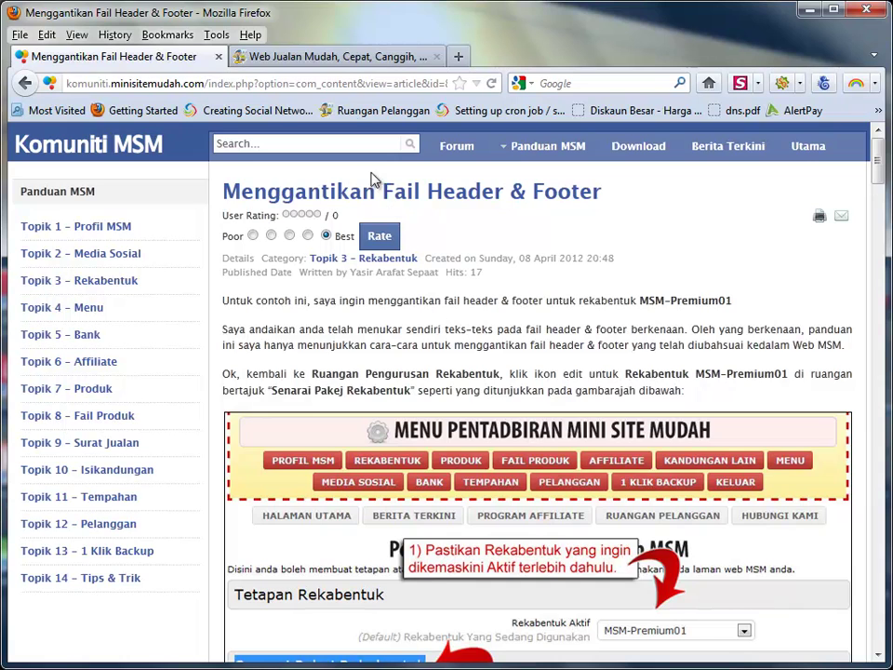
Step: Set the active design (Rekabentuk Aktif) of the webjualanmudah.com site to MSM-Premium01 in its design settings
left_click(346, 57)
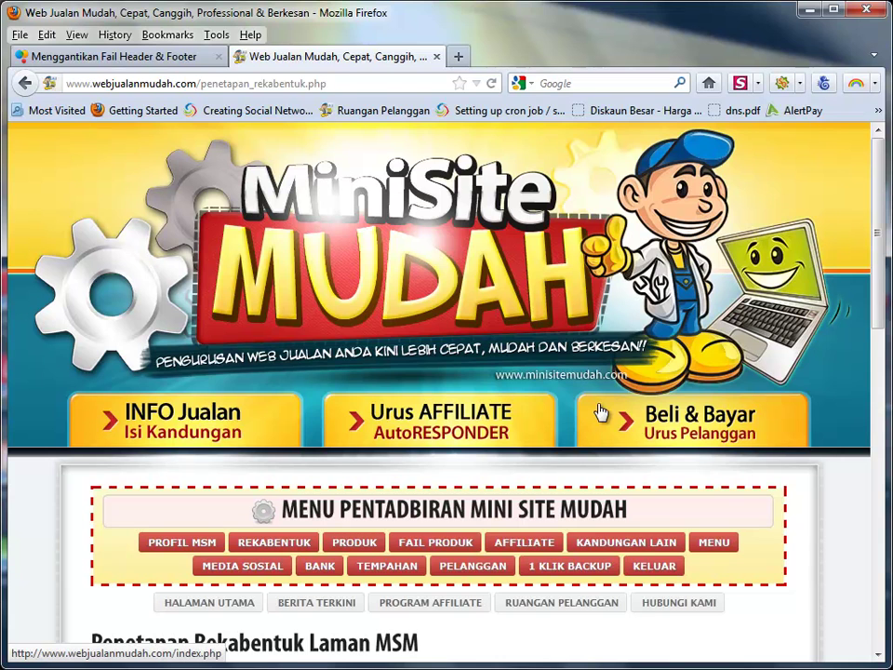
left_click(283, 545)
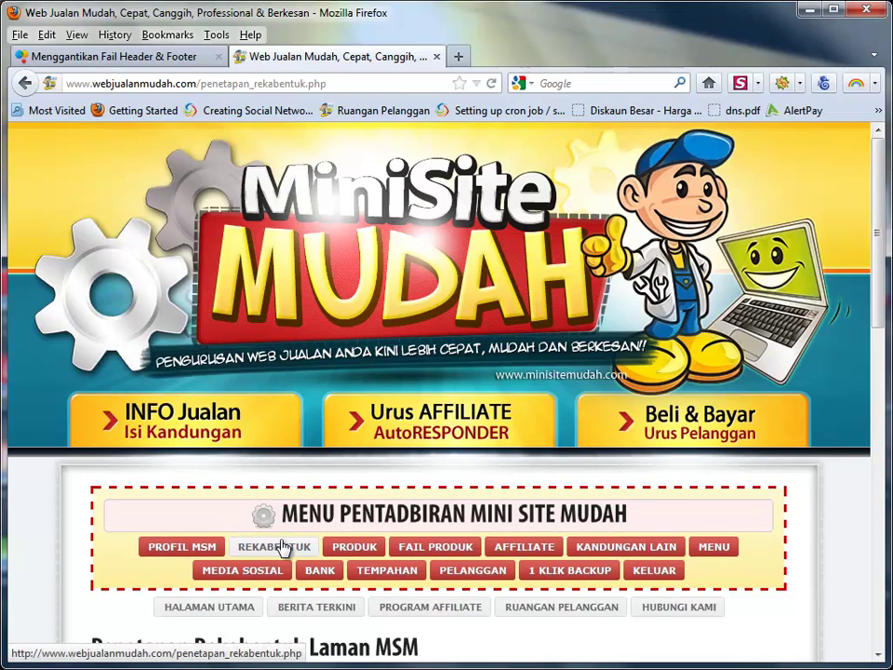
scroll(686, 499, "down", 5)
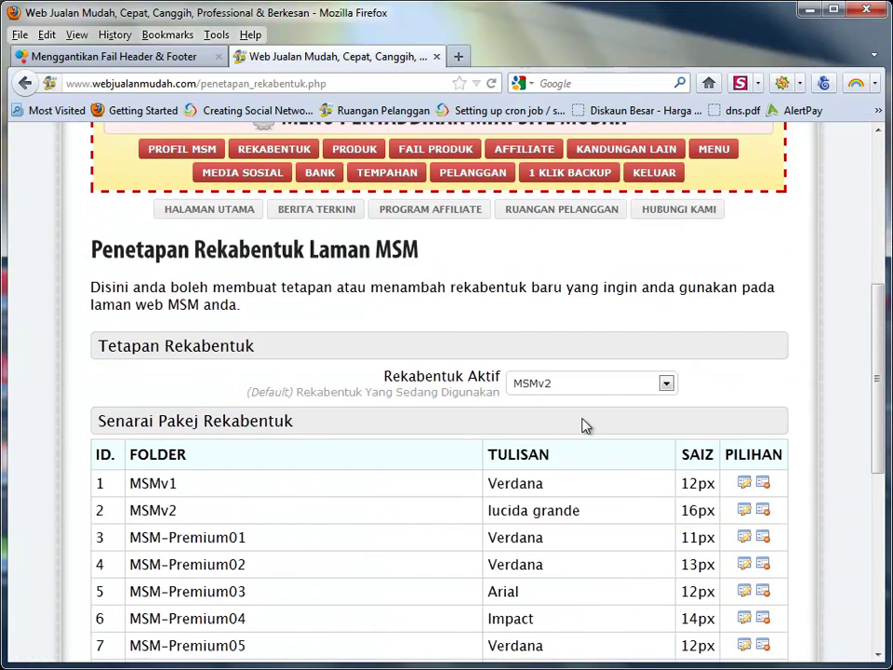
left_click(580, 386)
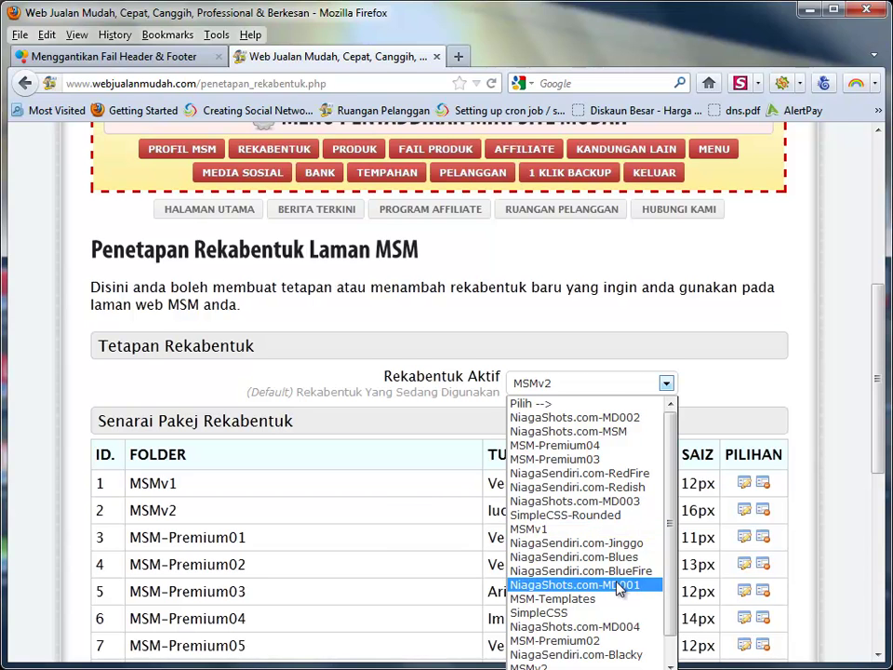
scroll(619, 614, "down", 1)
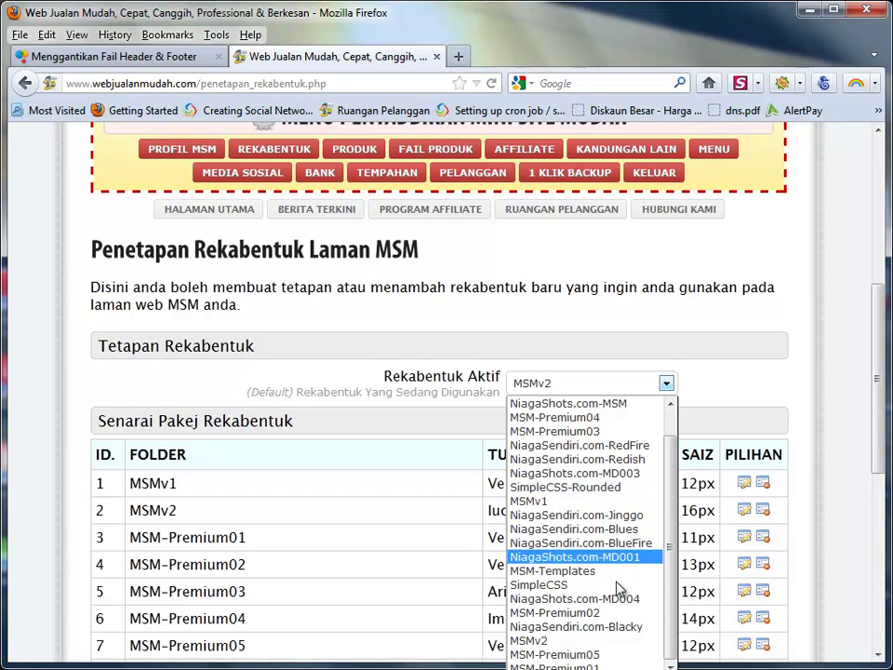
left_click(614, 666)
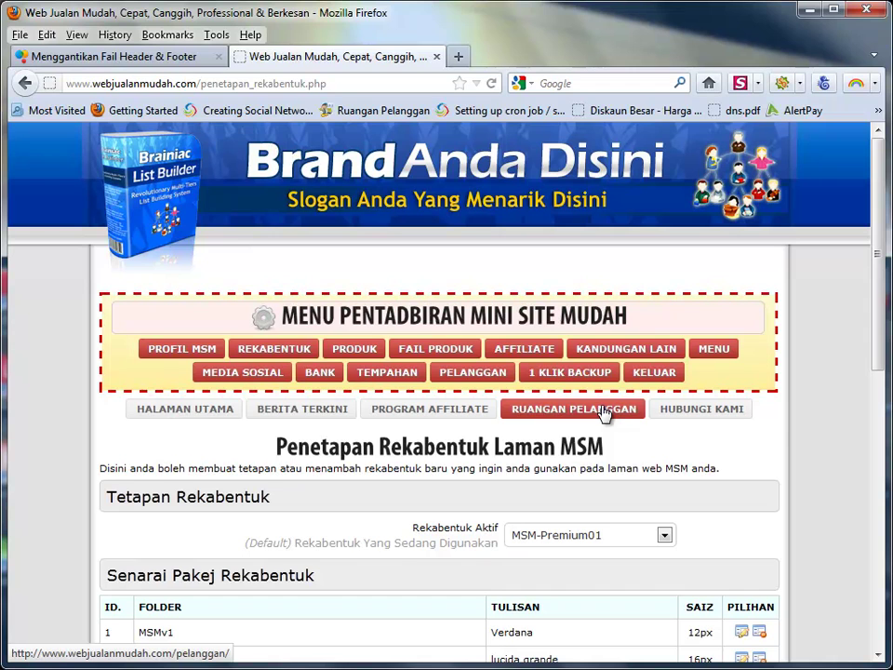
Step: Open the site's home page and examine the header and footer of the active design
left_click(201, 416)
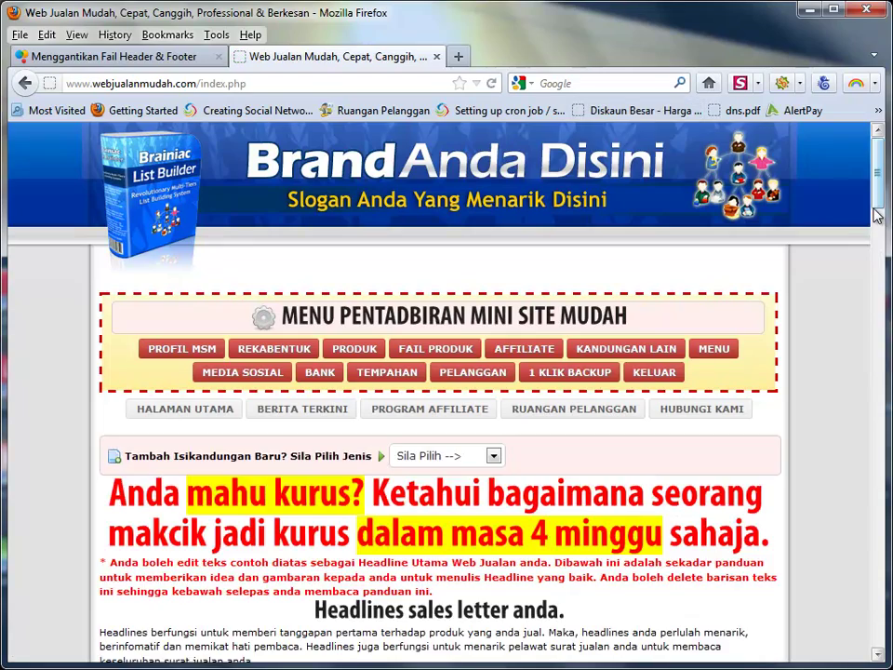
left_click_drag(877, 214, 877, 614)
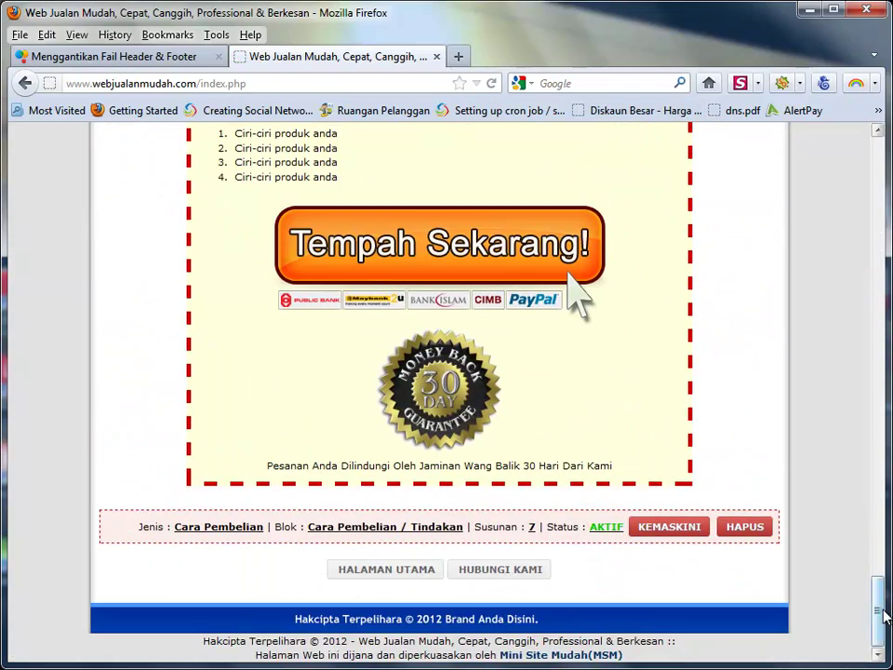
scroll(569, 279, "up", 15)
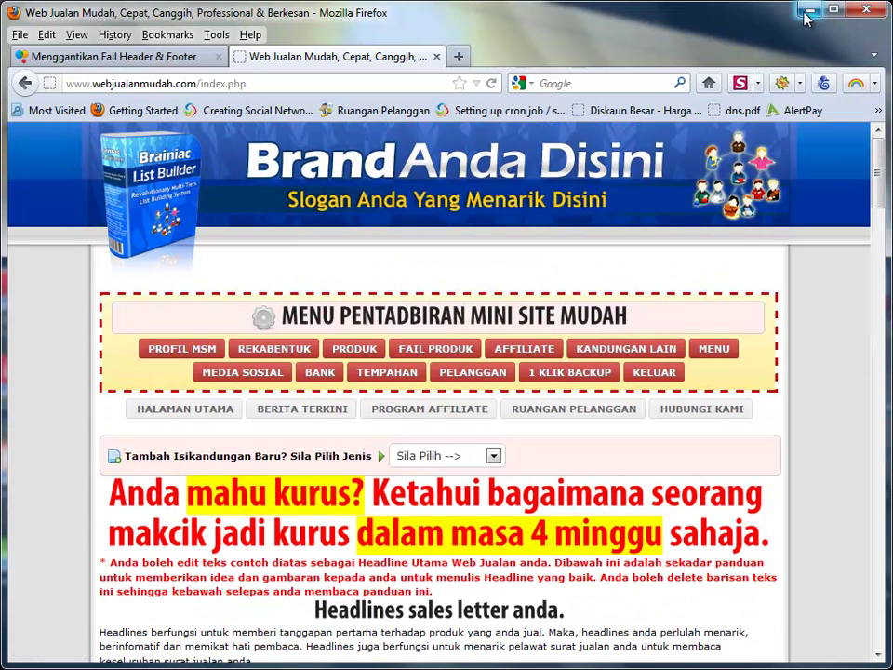
left_click(459, 58)
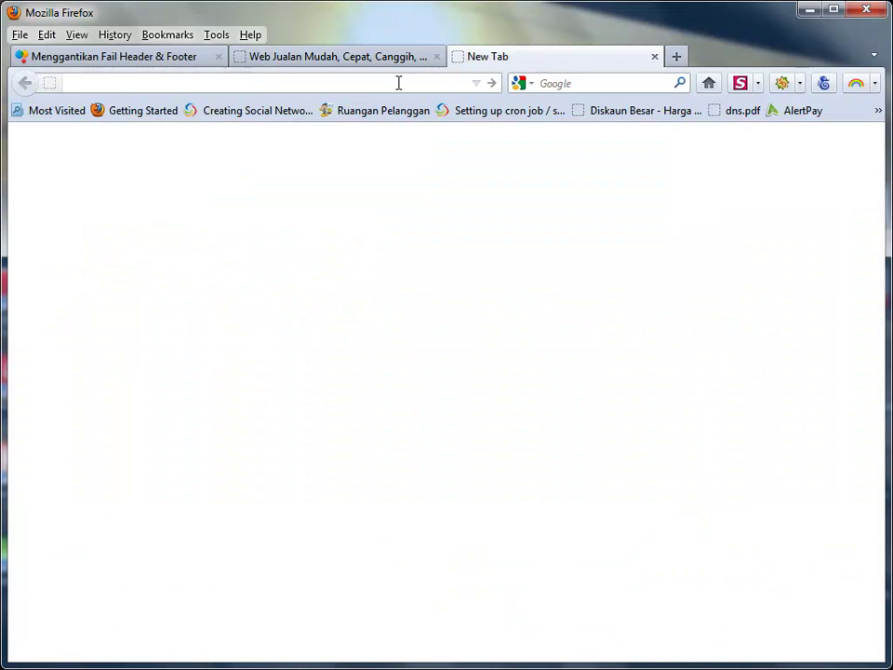
type("www.minisitem")
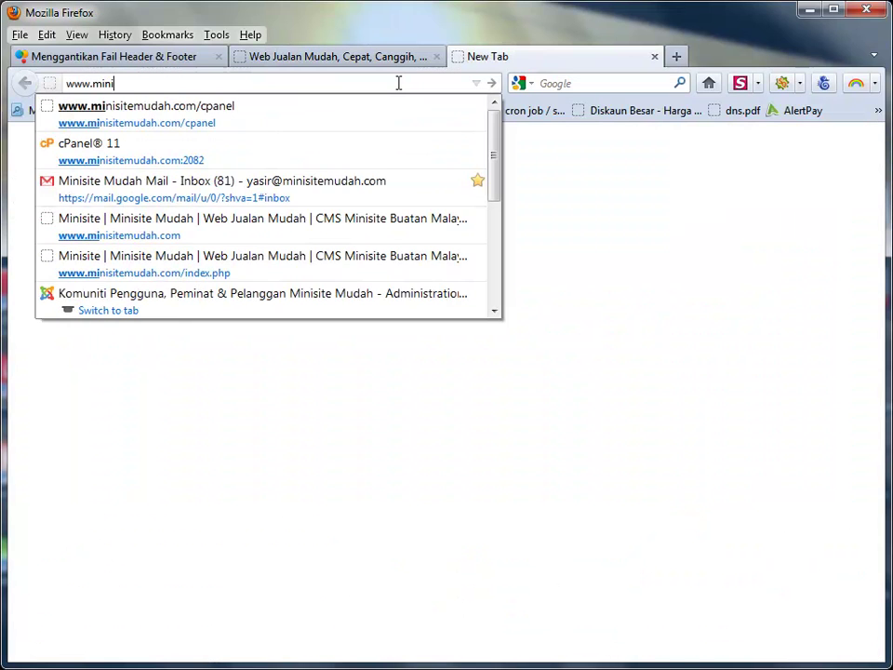
type("udah.com")
key("Return")
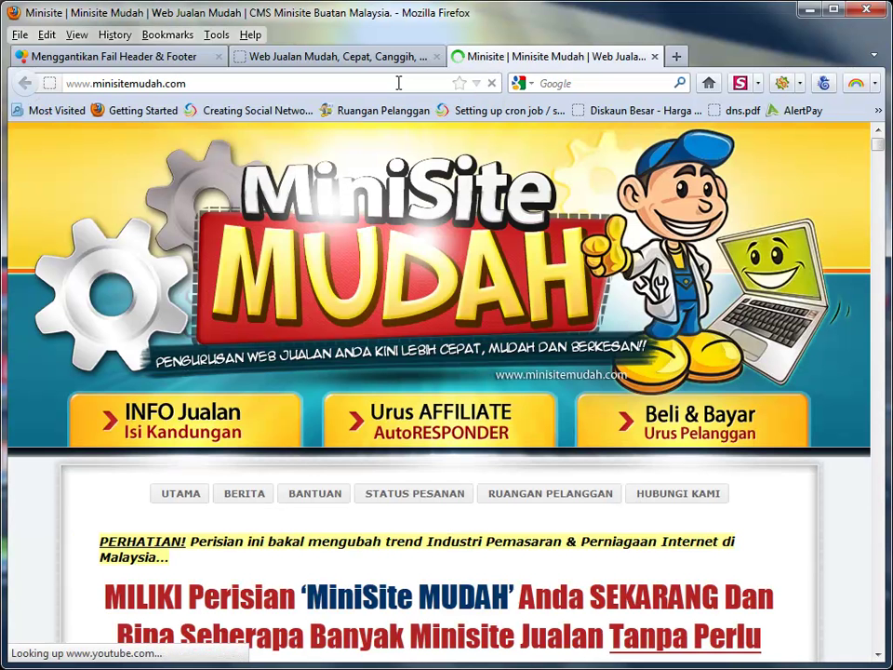
left_click(544, 500)
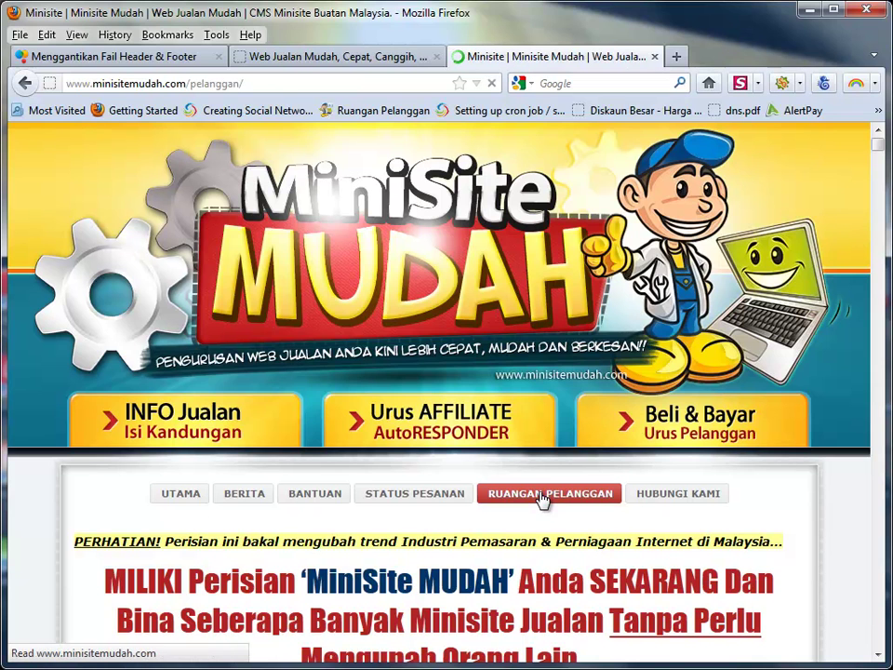
Step: Log in to the customer area with the saved user ID and account password
scroll(544, 500, "down", 4)
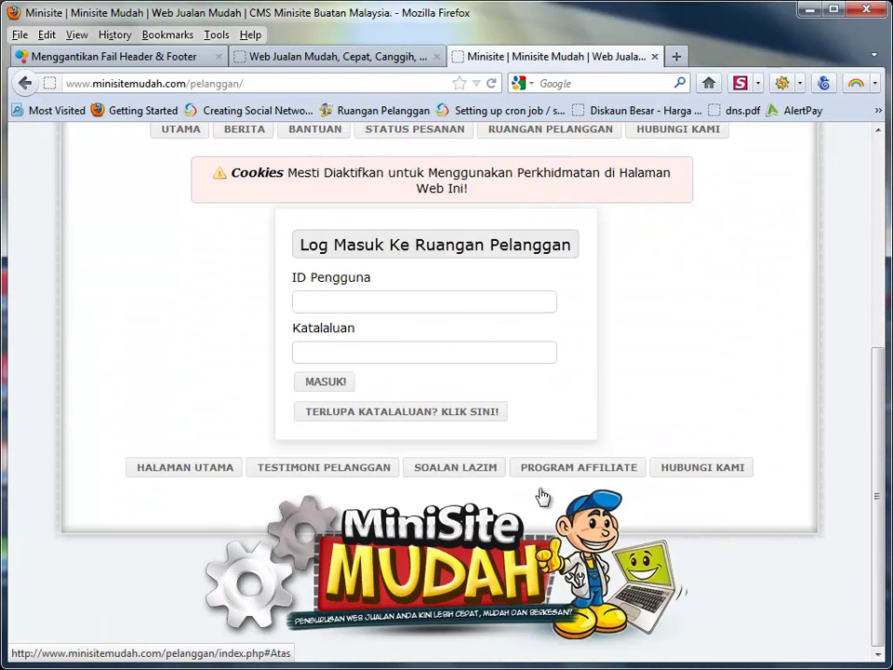
left_click(340, 303)
type("sa")
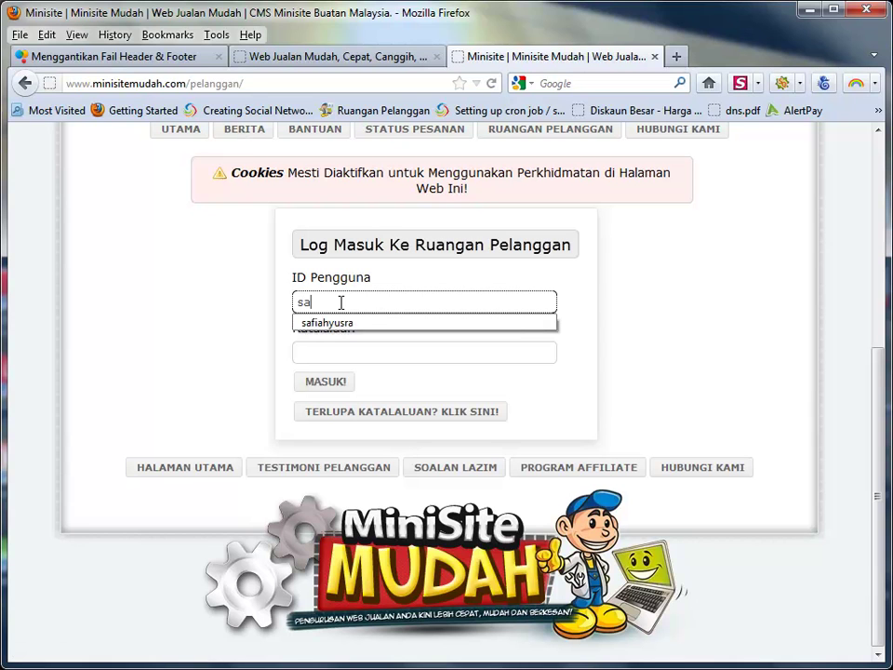
type("fia")
key("Down")
key("Return")
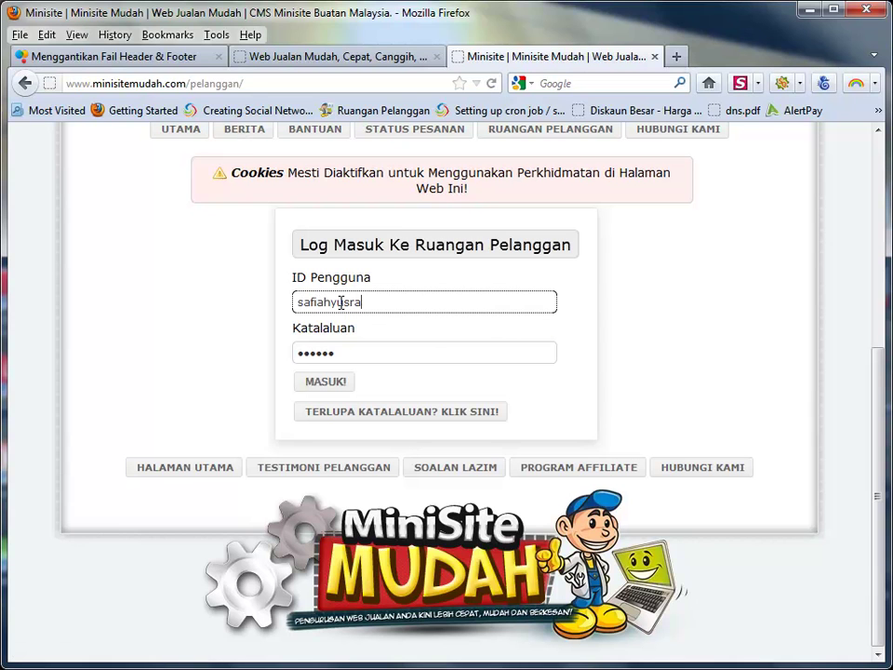
left_click(330, 383)
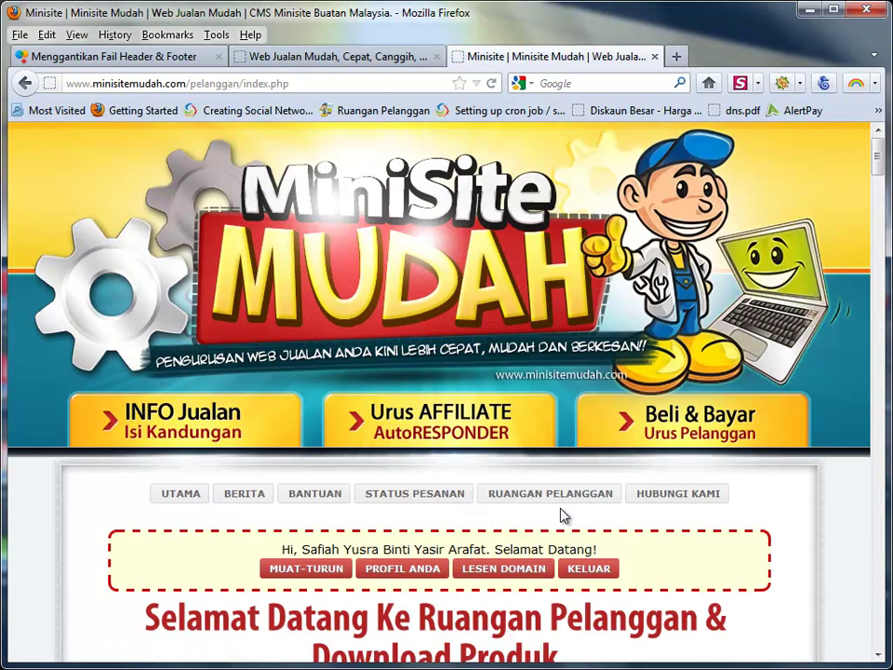
Step: Find PSD-MSM-Premium01.zip among the customer downloads and download it
scroll(560, 508, "down", 13)
scroll(561, 508, "down", 5)
scroll(564, 515, "up", 3)
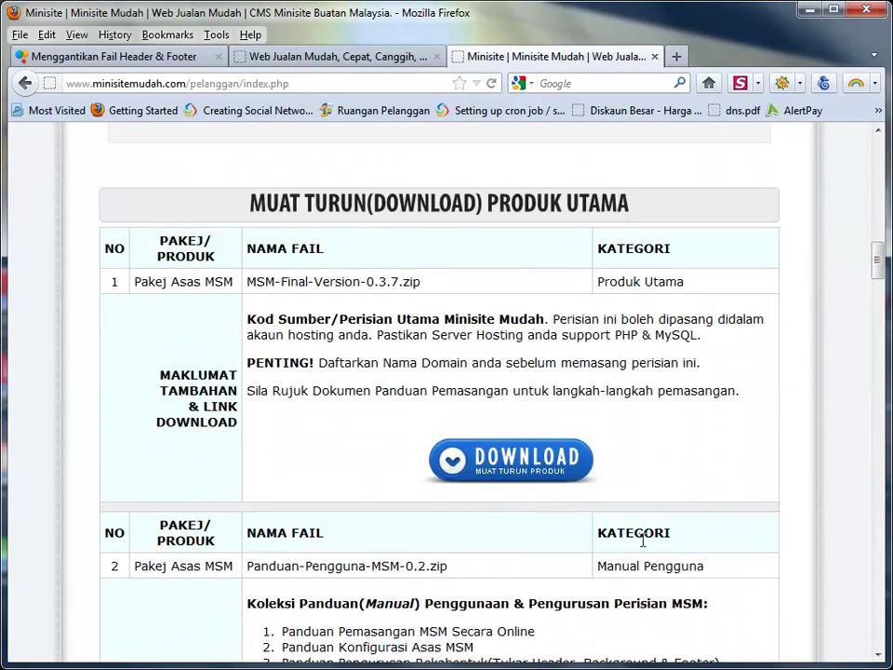
scroll(642, 544, "down", 6)
scroll(641, 544, "down", 6)
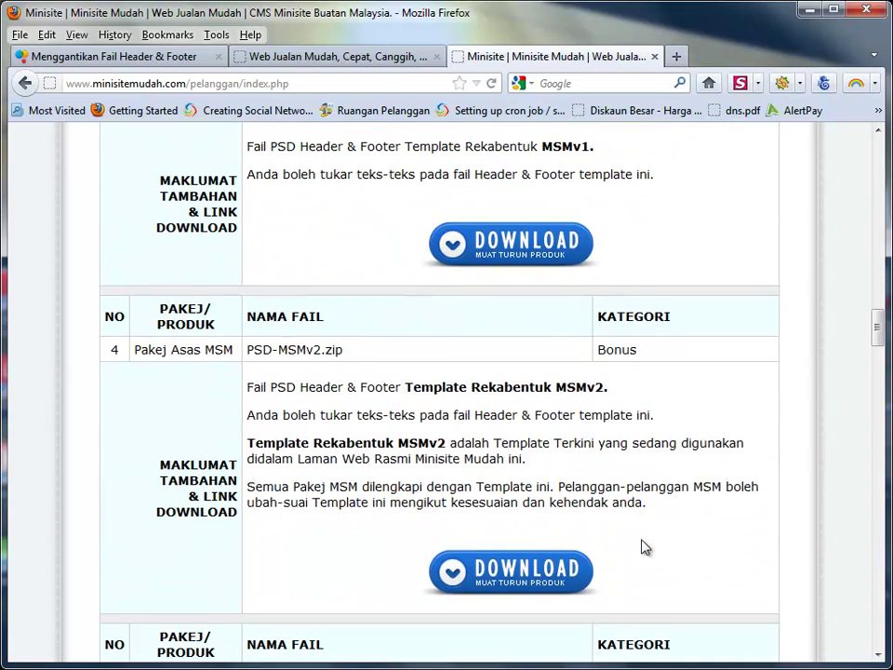
scroll(642, 544, "down", 2)
scroll(642, 539, "down", 6)
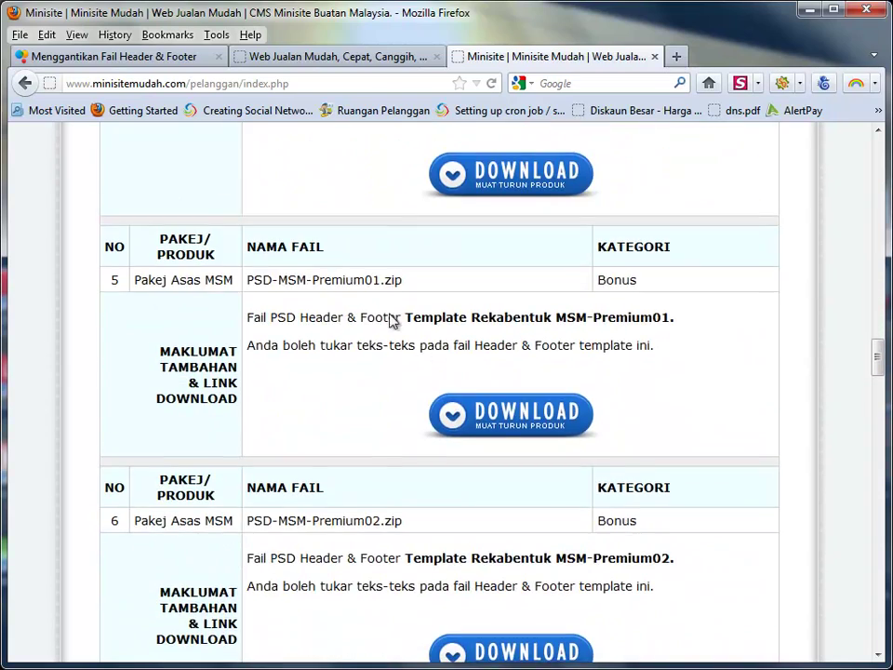
left_click_drag(279, 281, 393, 281)
left_click(413, 289)
left_click(247, 289)
left_click(424, 338)
left_click(527, 419)
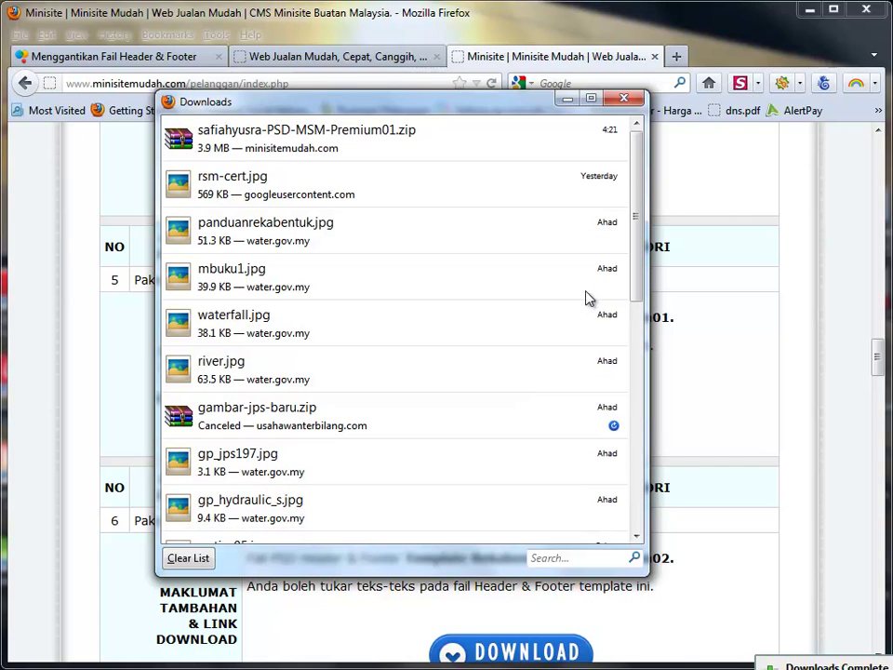
Step: Open the folder containing the downloaded PSD-MSM-Premium01 archive
left_click(253, 147)
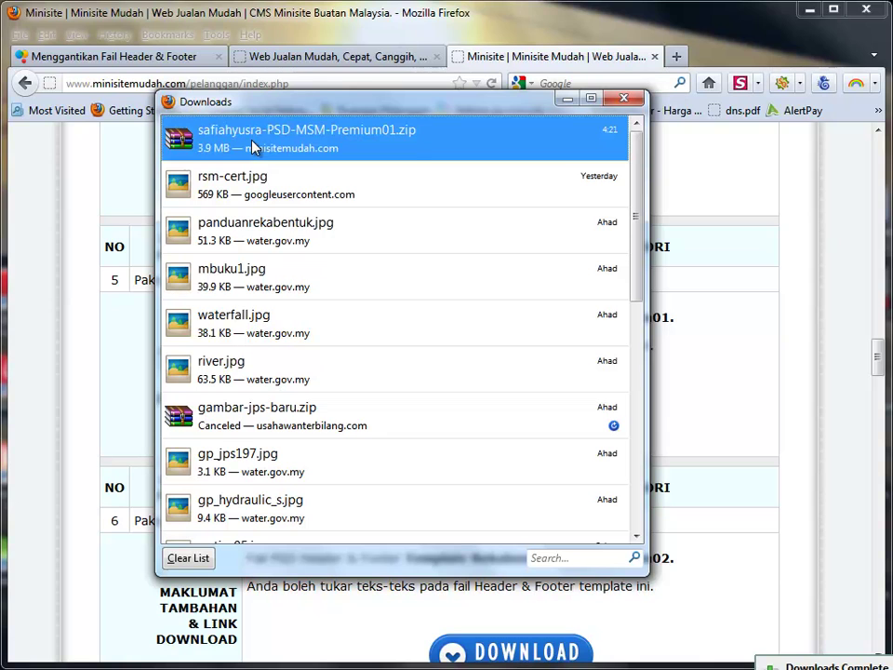
right_click(253, 147)
left_click(478, 152)
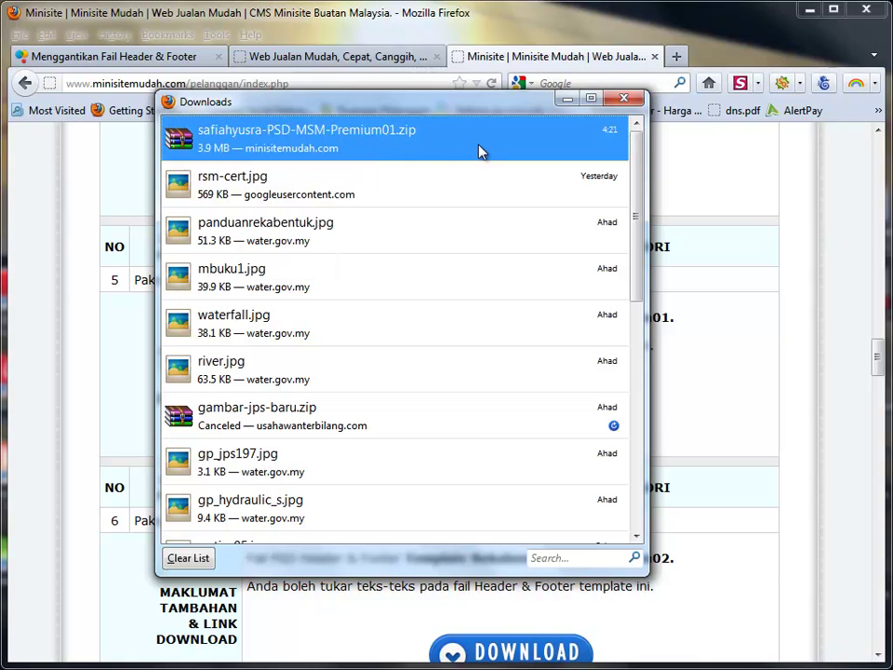
right_click(382, 139)
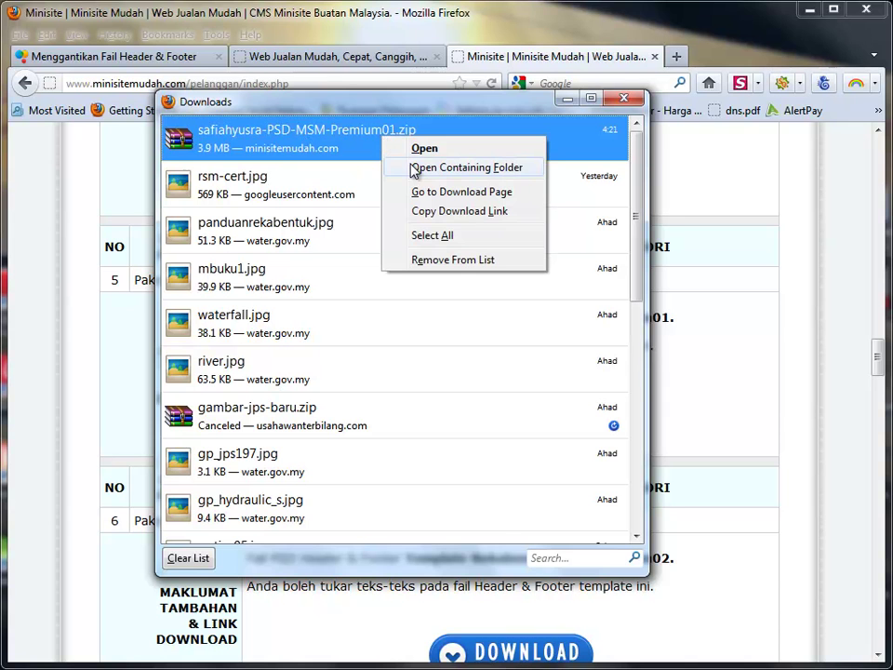
left_click(415, 169)
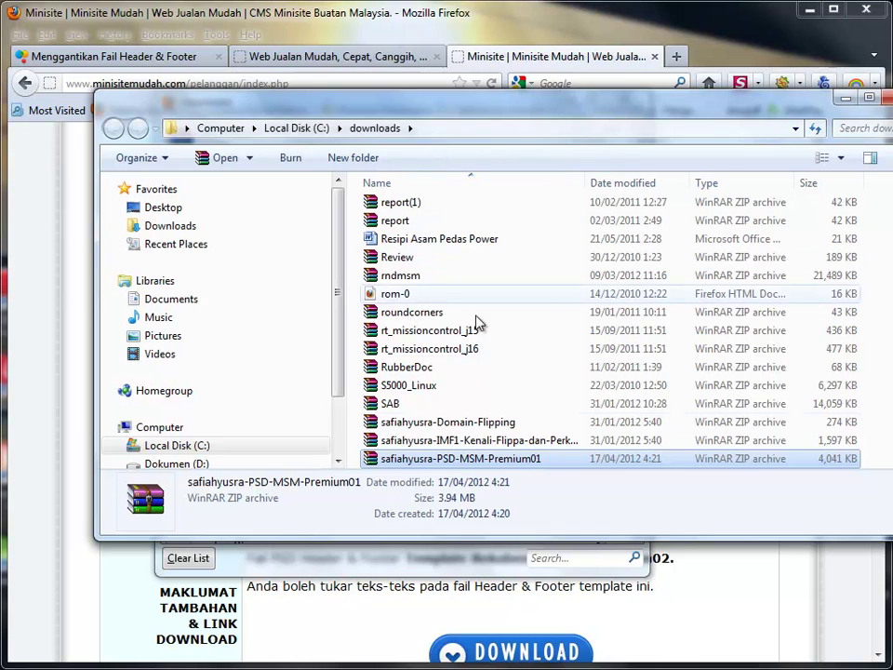
Step: Copy the downloaded PSD-MSM-Premium01 archive from the downloads folder to the desktop
right_click(421, 460)
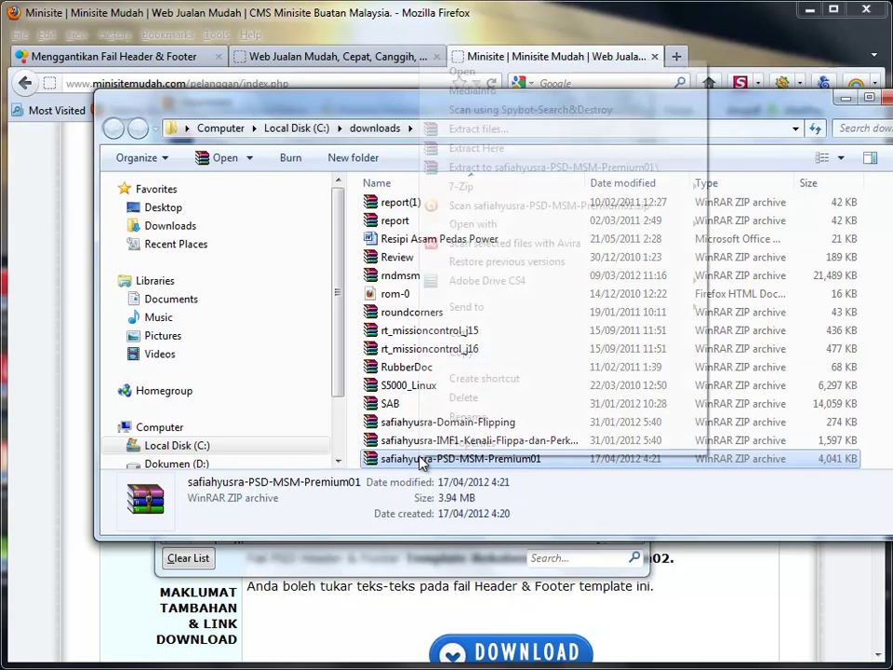
left_click(466, 357)
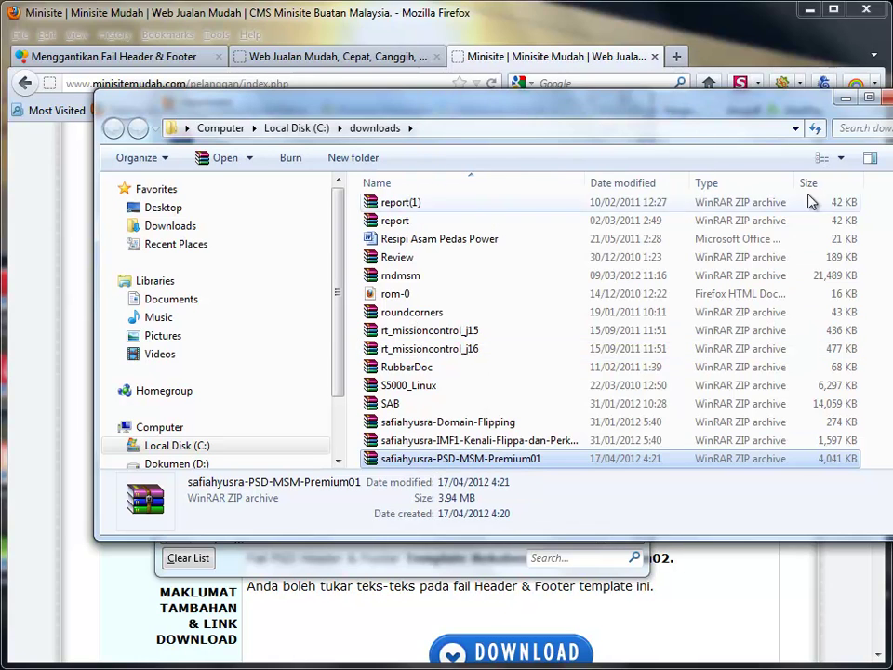
left_click(845, 97)
left_click(809, 11)
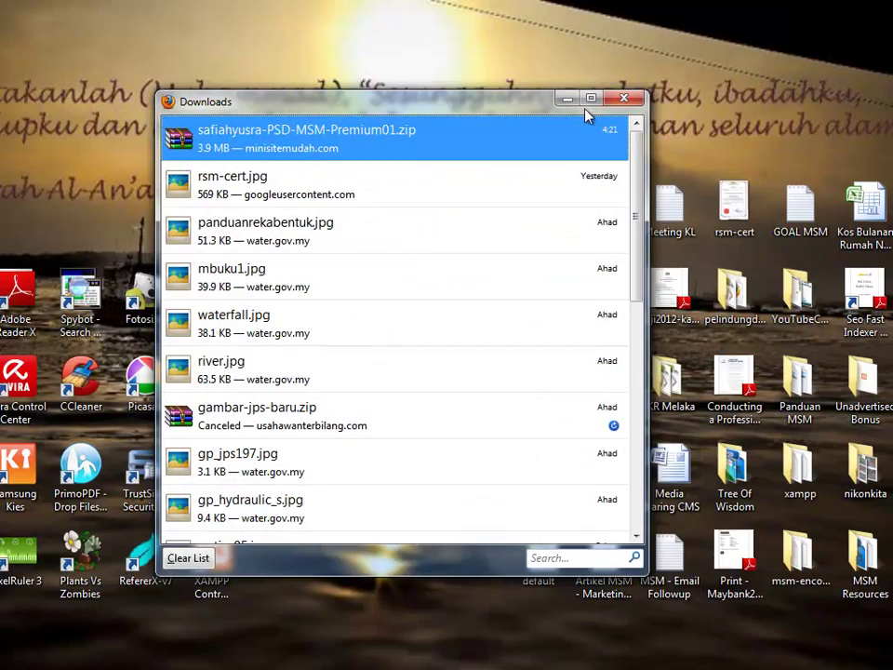
left_click(623, 99)
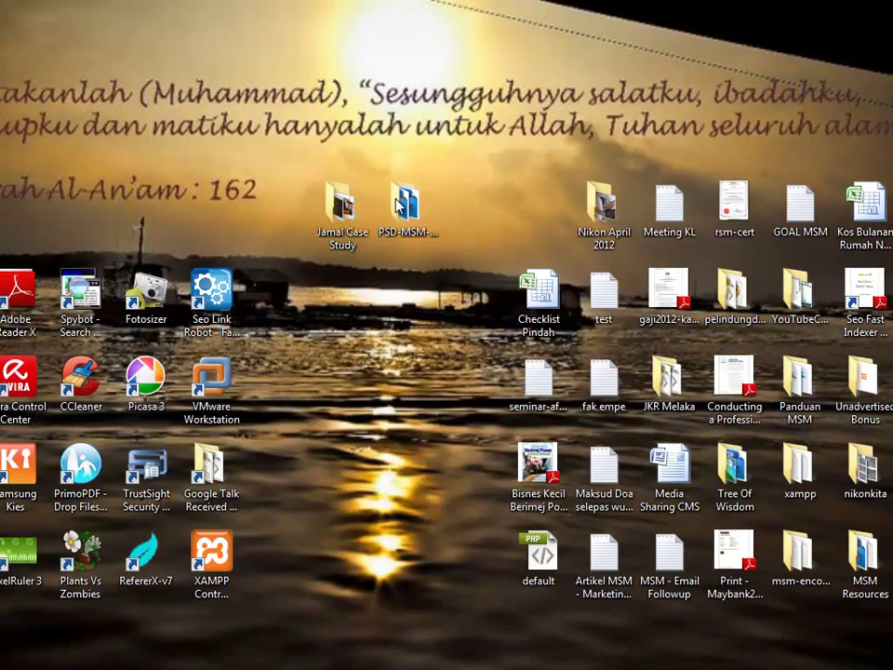
right_click(368, 295)
left_click(408, 371)
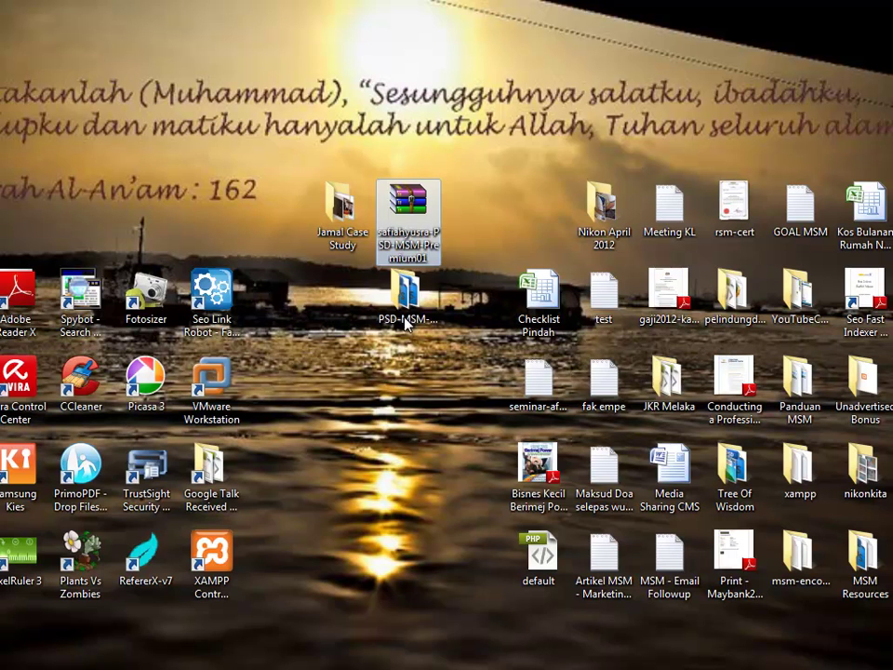
Step: Move the existing PSD-MSM-Premium01 folder aside on the desktop and extract the copied archive into a folder named after it
left_click_drag(409, 310, 472, 377)
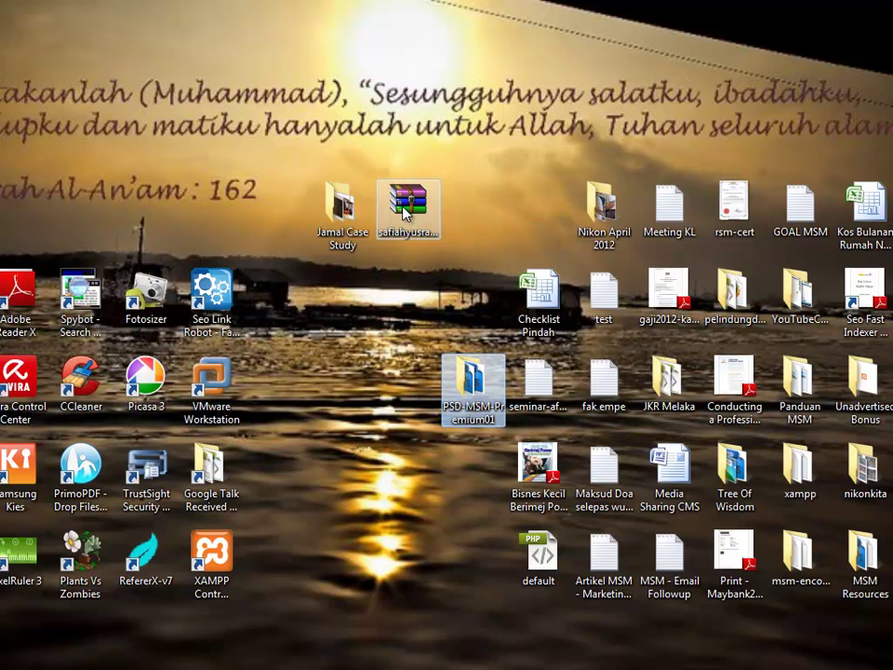
left_click(406, 209)
right_click(405, 207)
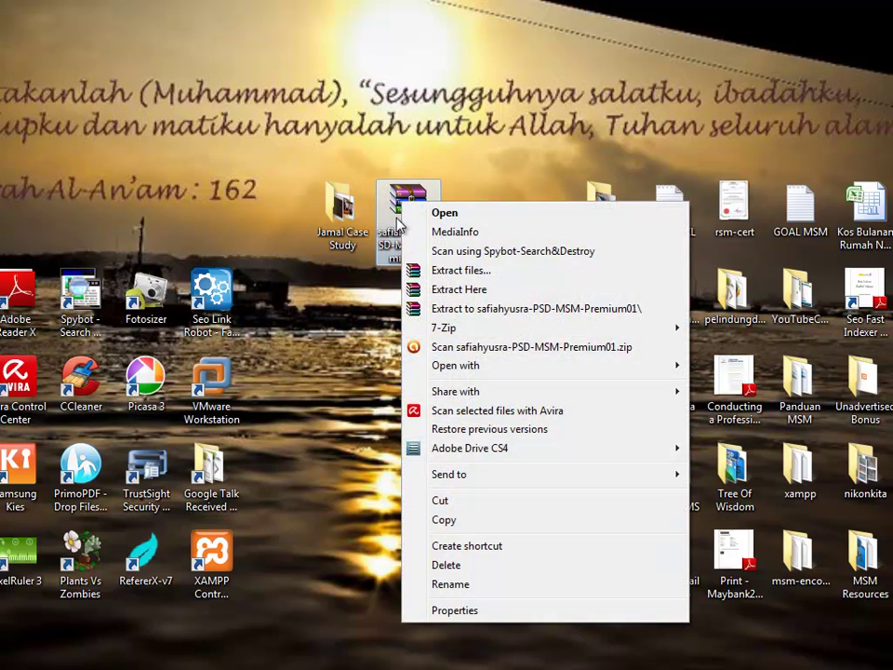
left_click(435, 311)
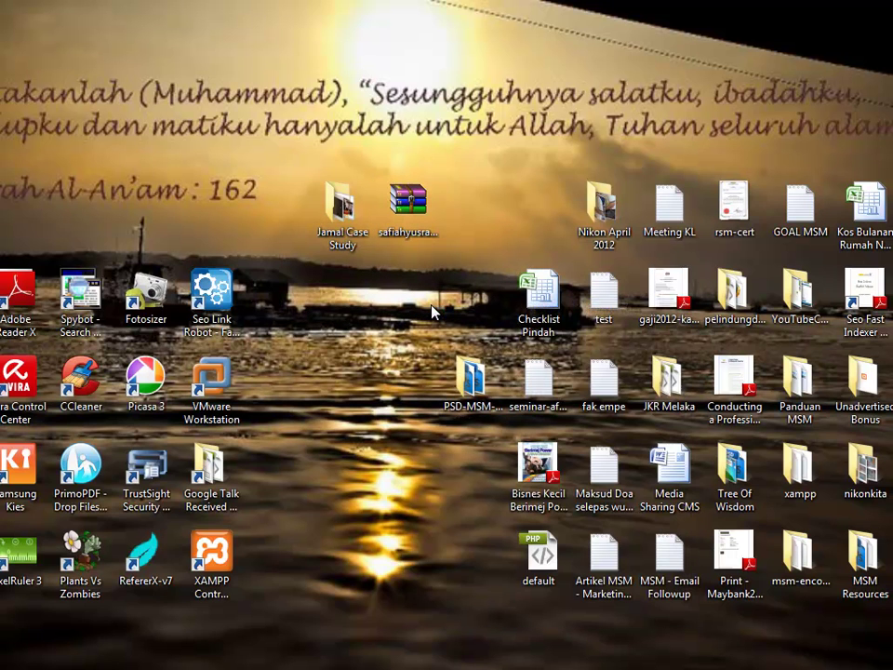
Step: Place the extracted folder just below the archive on the desktop, open it and bring its window fully into view
left_click_drag(11, 83, 406, 296)
double_click(407, 294)
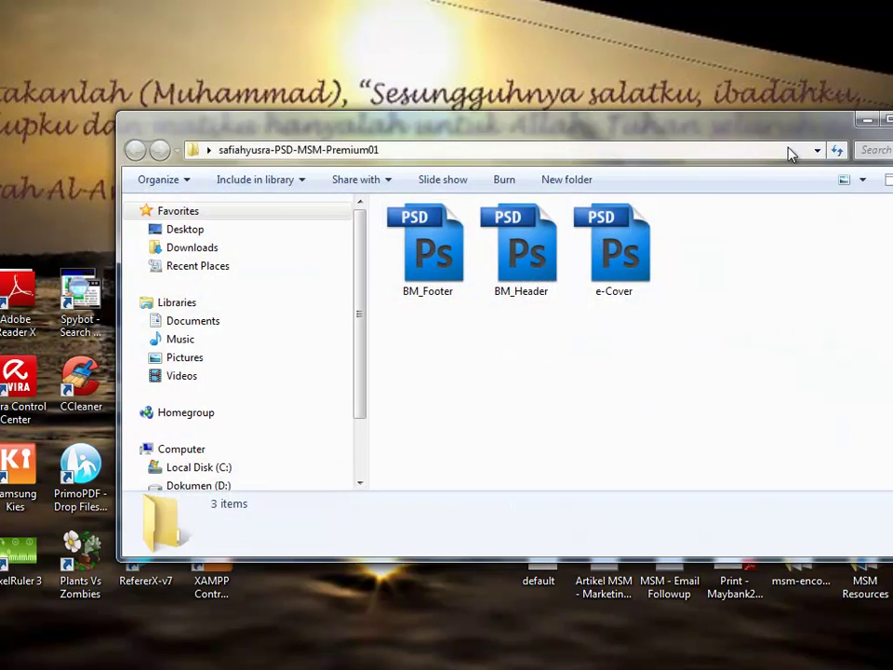
left_click_drag(639, 125, 561, 32)
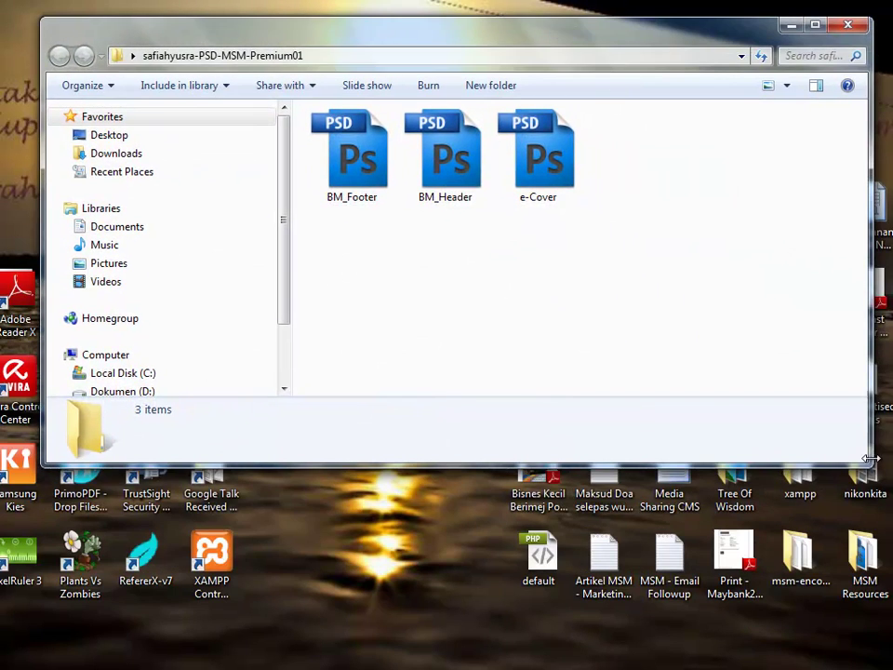
Step: Resize the extracted folder's window to be narrower and taller, and open BM_Header in Photoshop
left_click_drag(869, 459, 836, 461)
left_click_drag(497, 465, 497, 556)
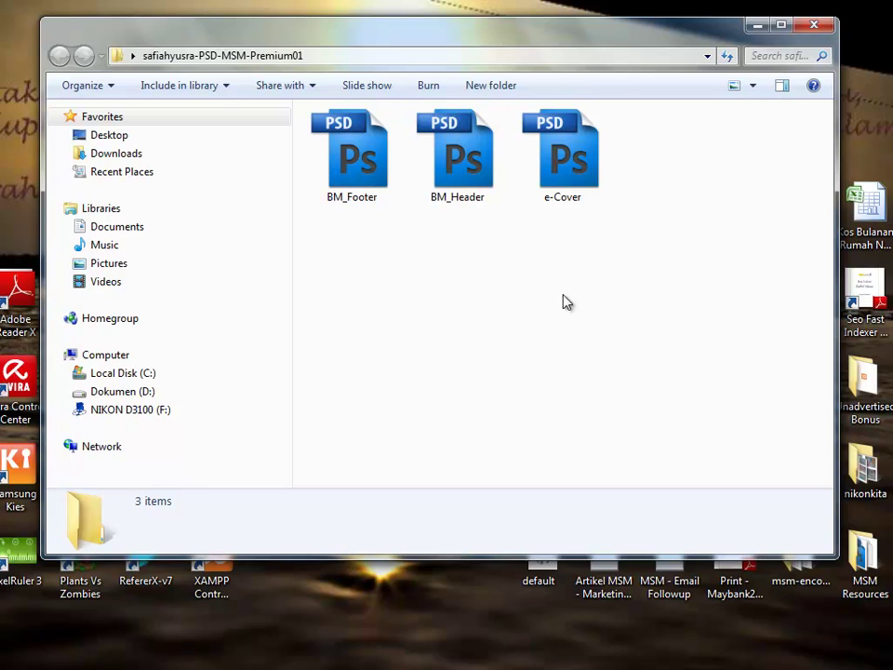
left_click(463, 162)
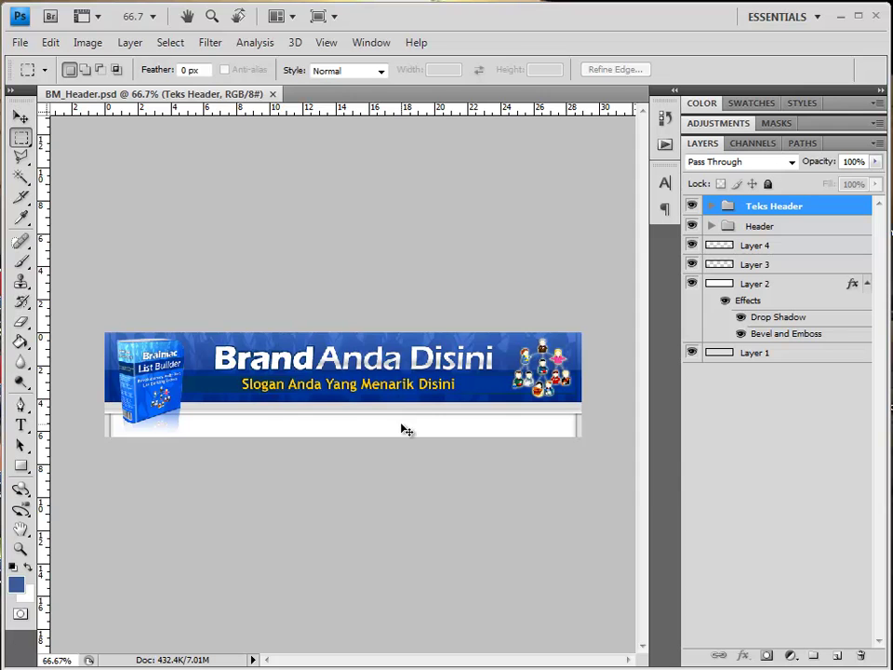
Step: Replace the word "Brand" in the header title with "WebJualan" using the Type tool
key("ctrl+1")
left_click_drag(424, 660, 447, 663)
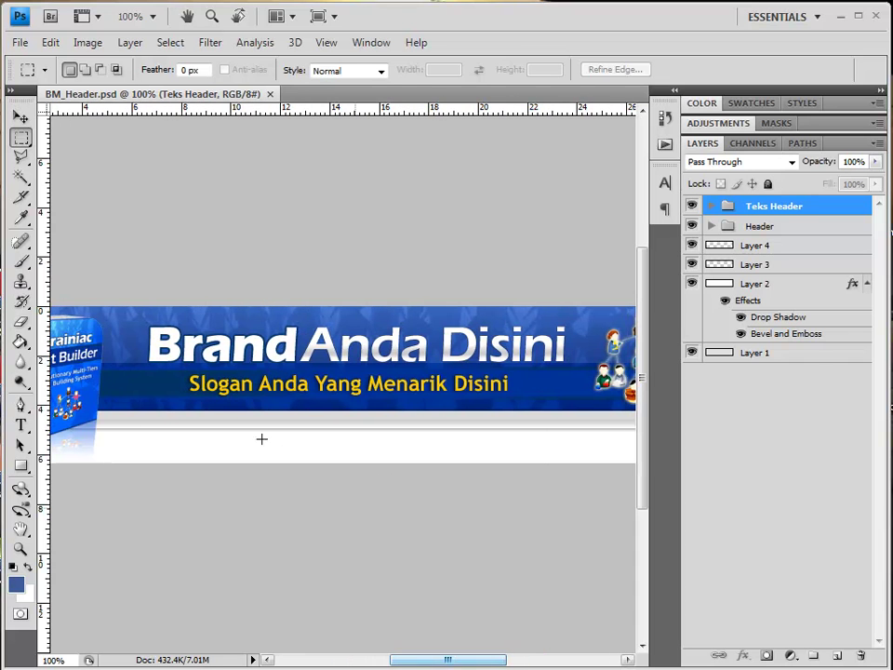
left_click(21, 425)
left_click(213, 368)
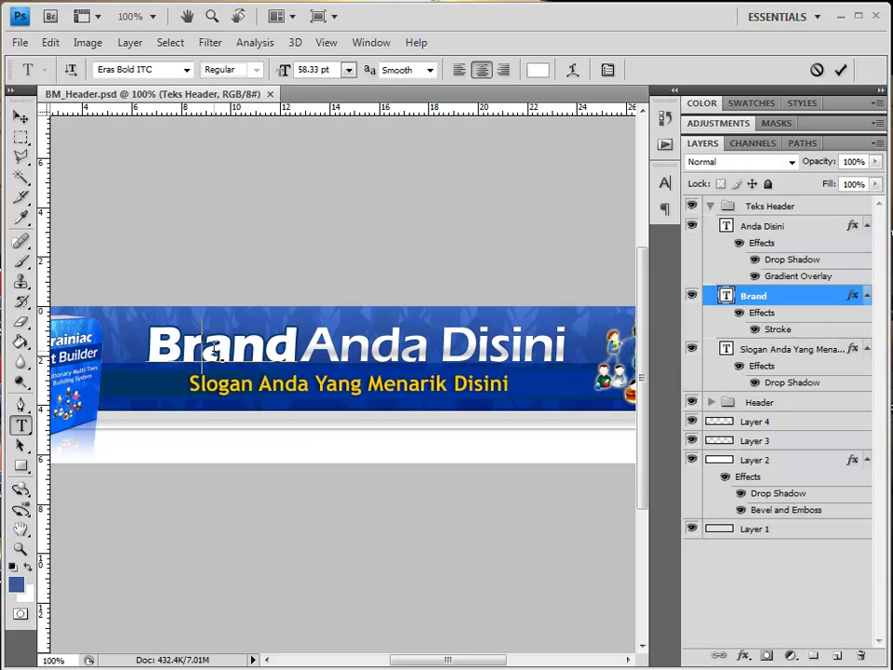
key("ctrl+a")
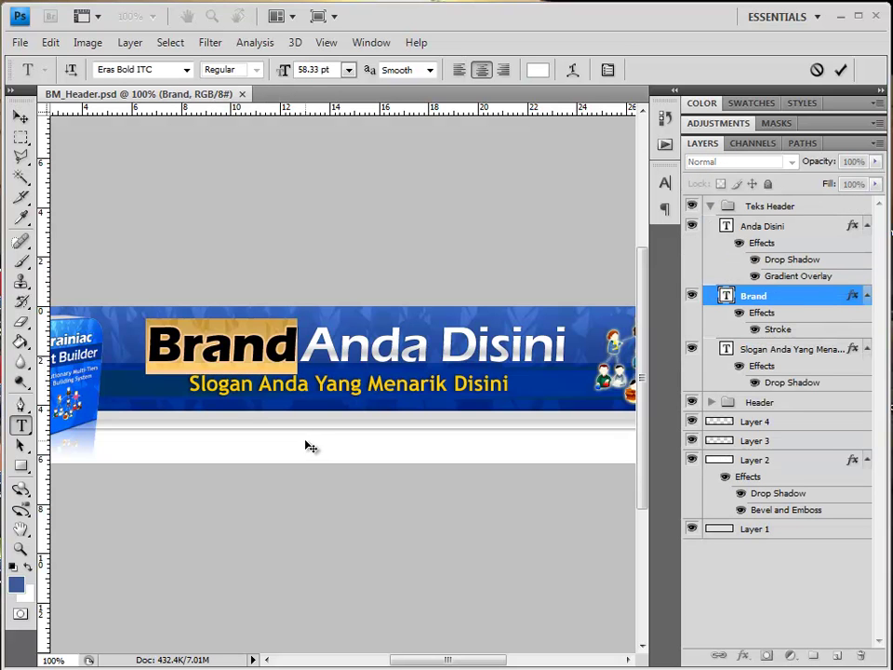
type("WebJu")
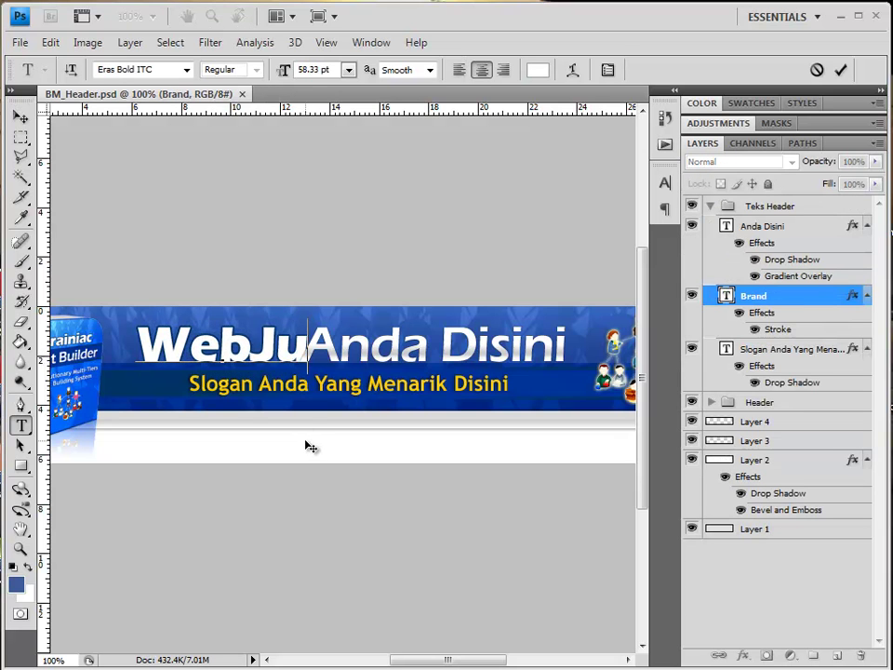
type("alan")
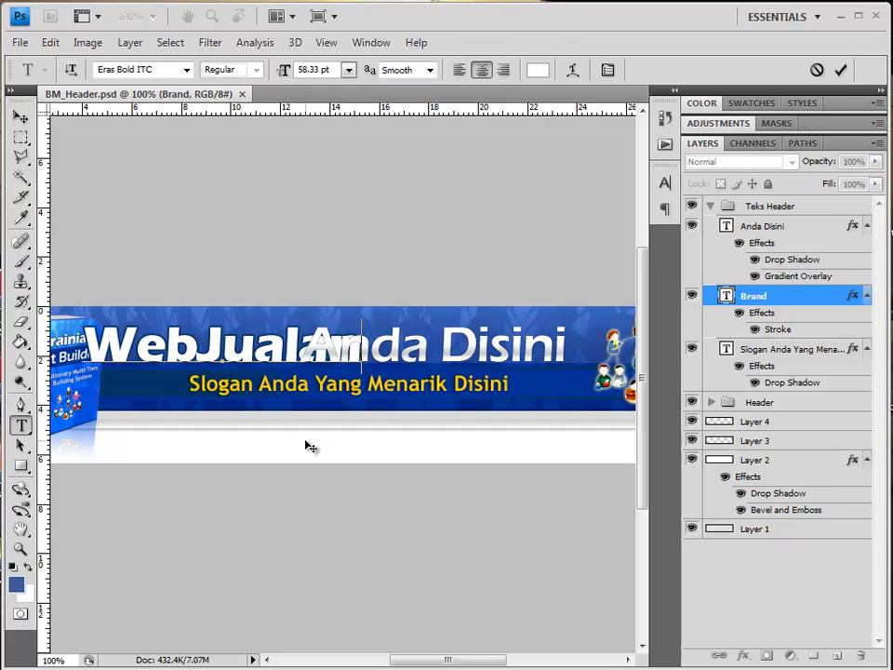
left_click(21, 116)
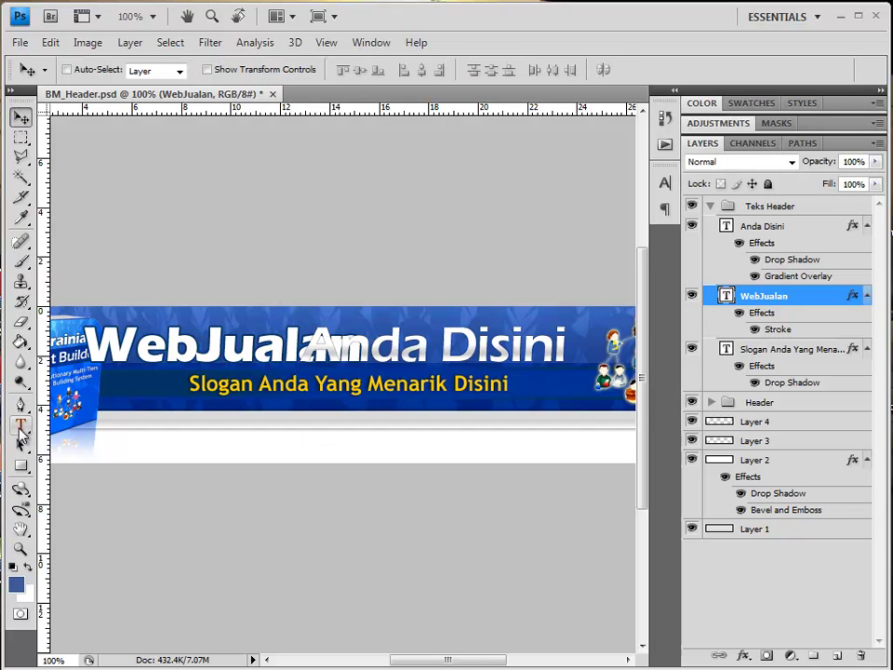
Step: Replace the title text "Anda Disini" with "Mudah" and commit the edit
left_click(20, 424)
left_click(474, 346)
double_click(474, 346)
left_click(475, 347)
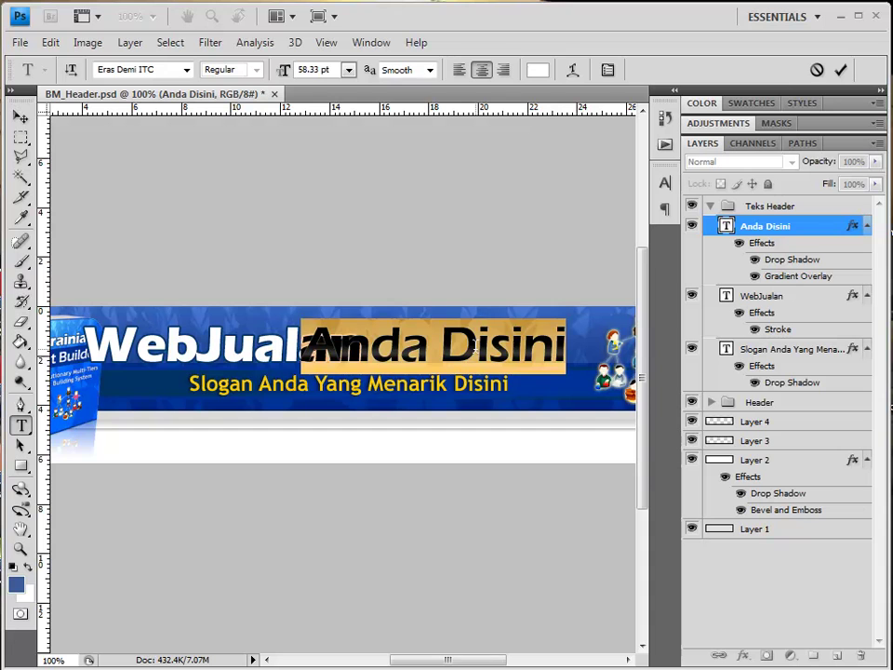
type("Mudah")
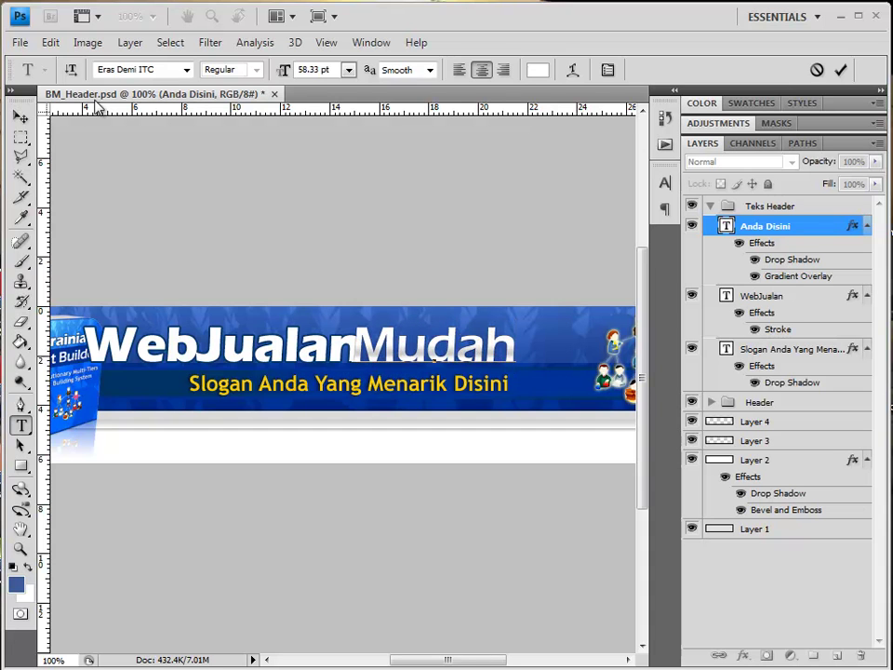
left_click(21, 117)
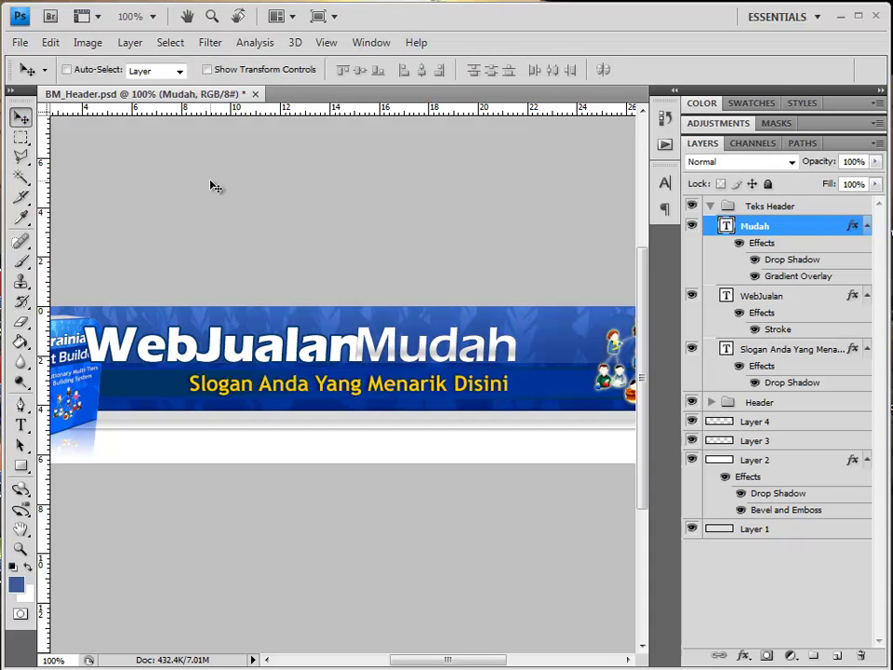
Step: Nudge the "Mudah" text slightly right to leave a small gap after "WebJualan"
key("Right")
key("Right")
key("Right")
key("Right")
key("Right")
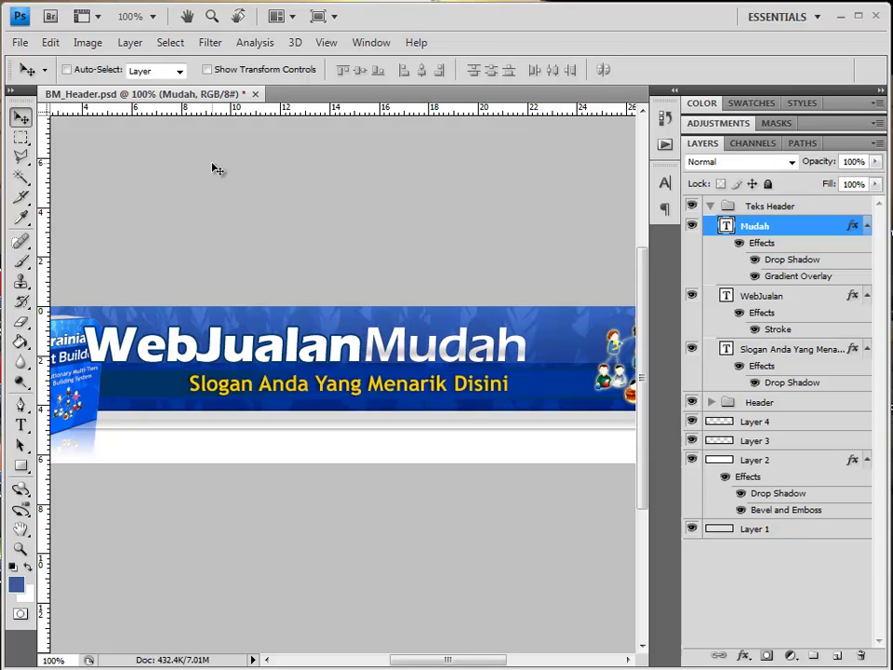
Step: Append ".com" to the "Mudah" text and commit the edit
left_click(20, 425)
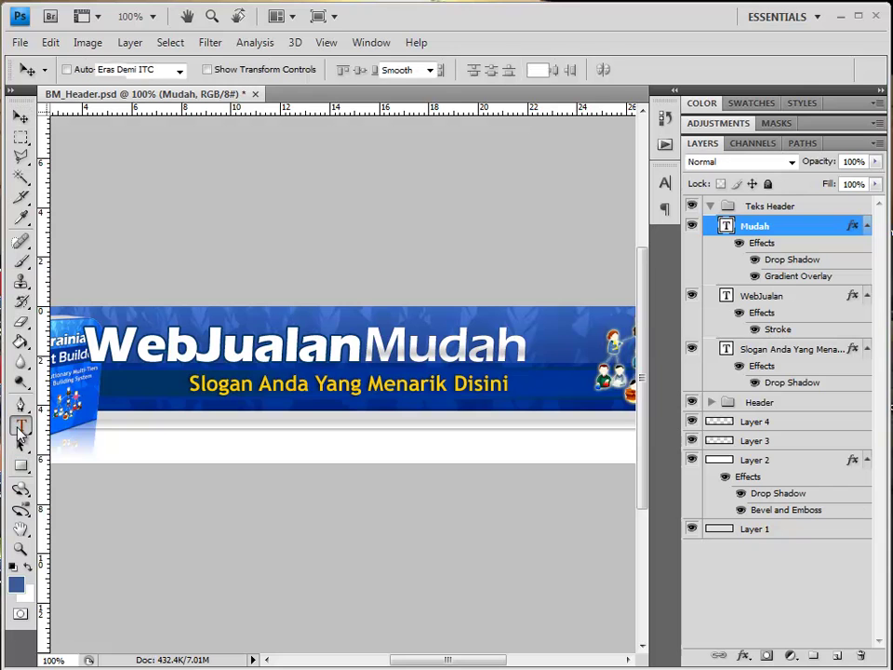
left_click(446, 360)
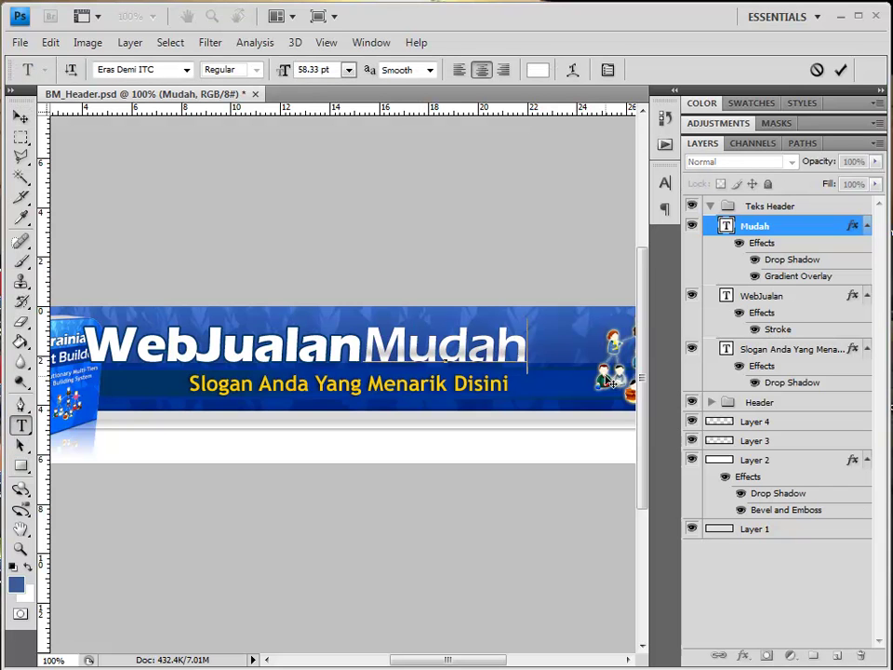
type(".com")
key("ctrl")
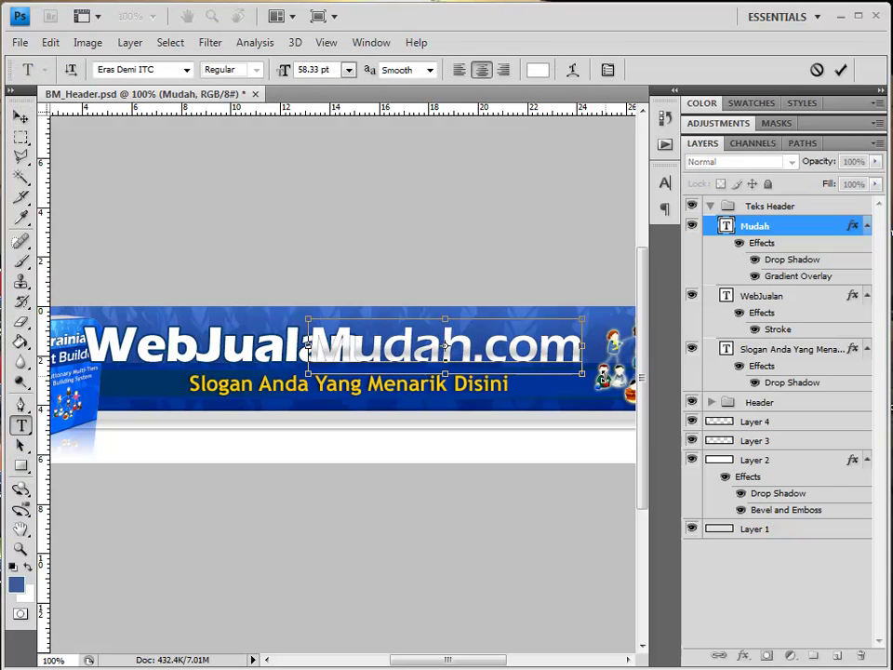
left_click(21, 117)
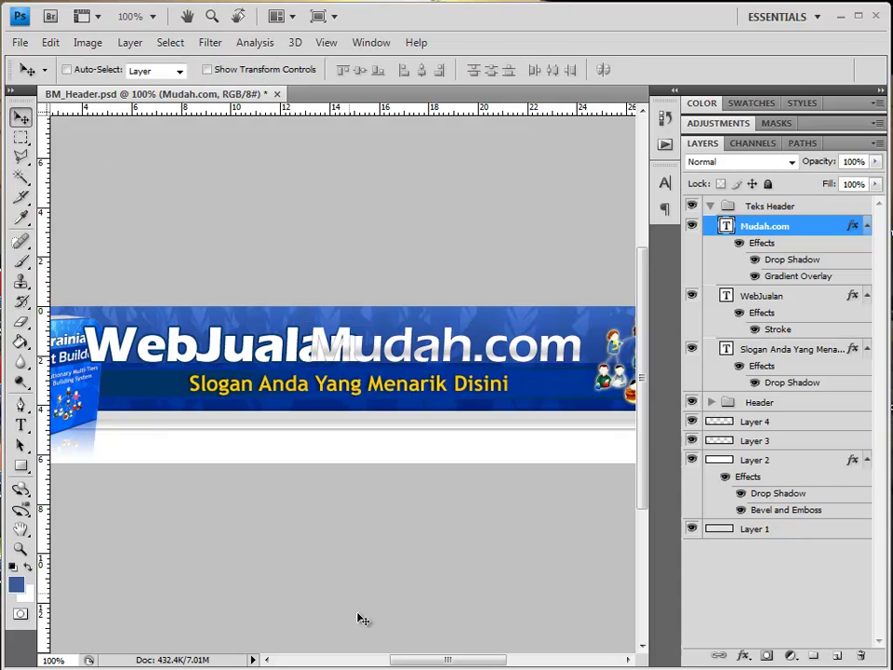
Step: Nudge the "Mudah.com" text right until it starts just after "WebJualan" without overlapping it
key("Right")
key("Right")
key("Right")
key("Right")
key("Right")
key("Right")
key("Right")
key("Right")
key("Right")
key("Right")
key("Right")
key("Right")
key("Right")
key("Right")
key("Right")
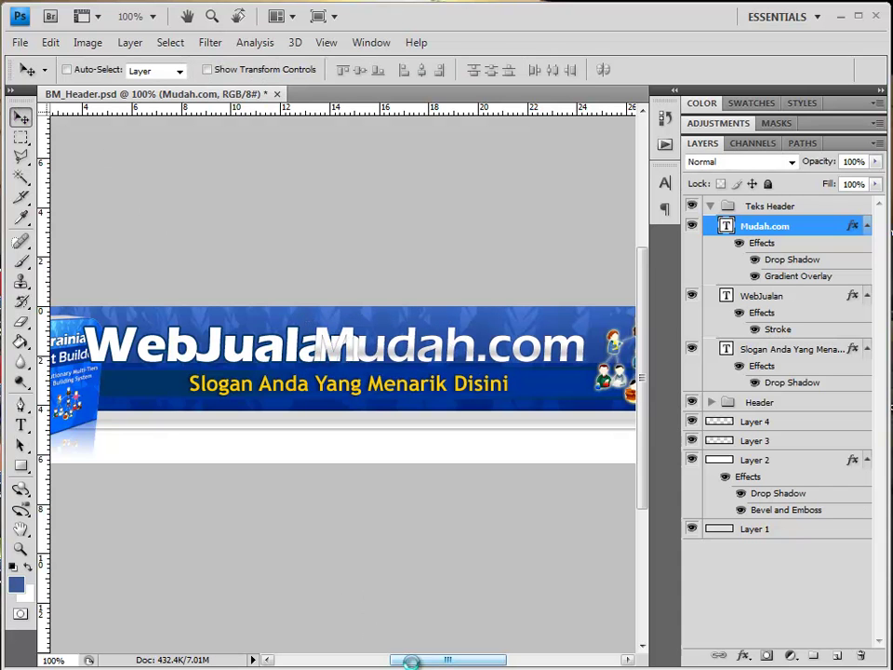
key("Right")
key("Right")
key("Right")
key("Right")
key("Right")
key("Right")
key("Right")
key("Right")
key("Right")
key("Right")
key("Right")
key("Right")
key("Right")
key("Right")
key("Right")
key("Right")
key("Right")
key("Right")
key("Right")
key("Right")
key("Right")
key("Right")
key("Right")
key("Right")
key("Right")
key("Right")
key("Right")
key("Right")
key("Right")
key("Right")
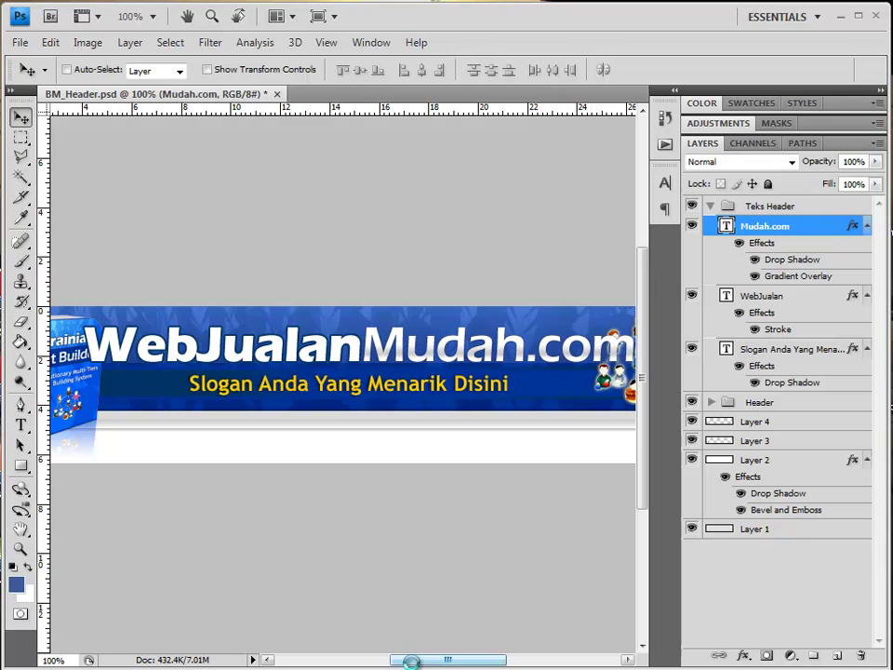
Step: Turn on layer auto-select, pick the book cover image in the header and hide its Background layer
left_click_drag(414, 664, 375, 665)
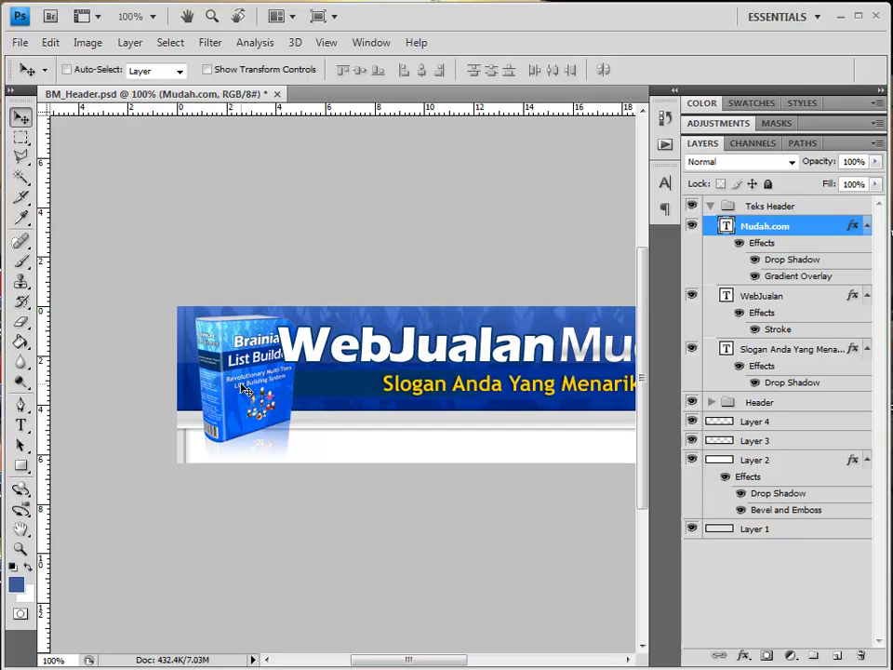
left_click(97, 72)
left_click(413, 446)
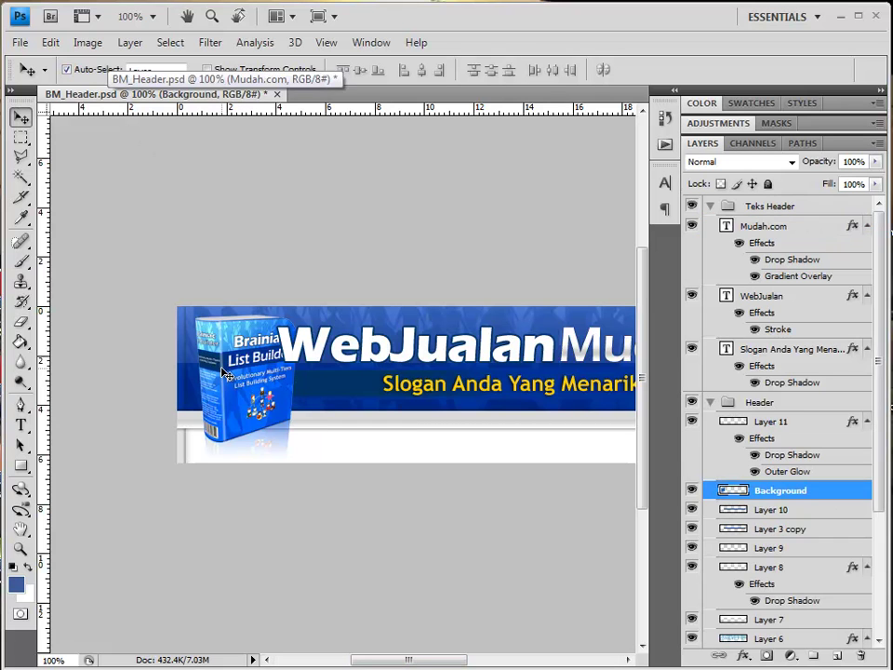
left_click(691, 490)
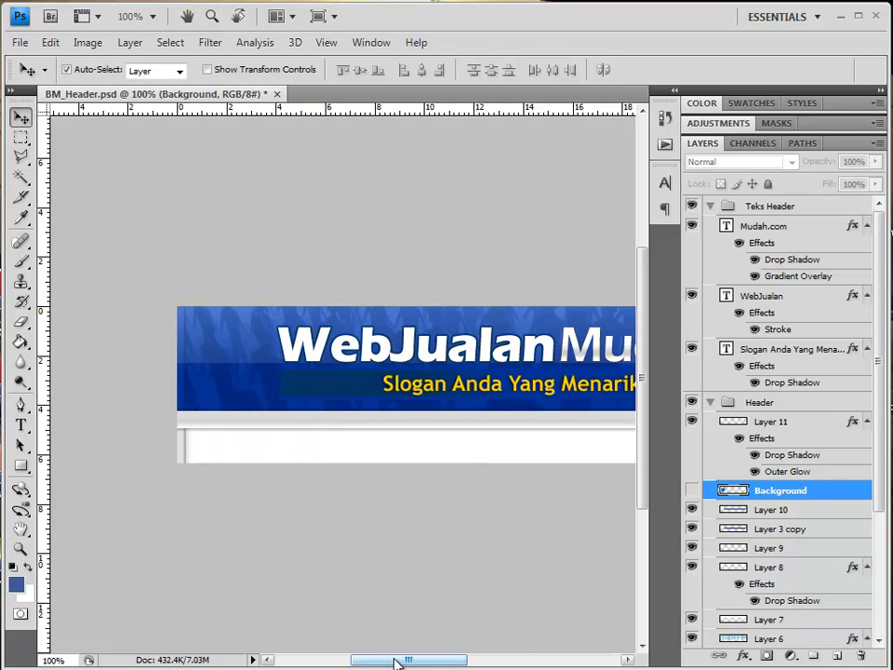
Step: Select the Mudah.com and WebJualan layers together and shift them left until the title clears the people graphic
left_click_drag(395, 663, 454, 662)
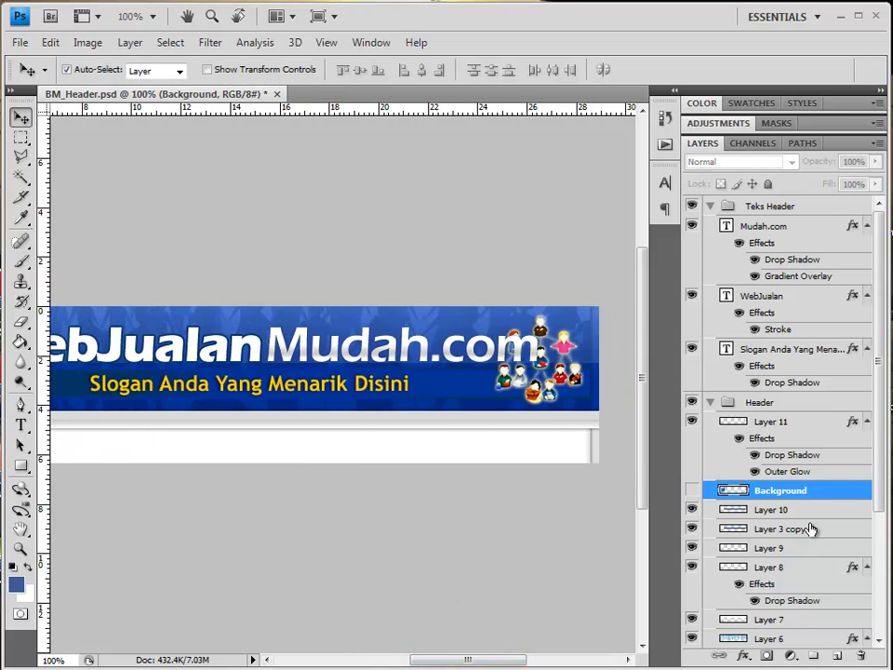
left_click(765, 227)
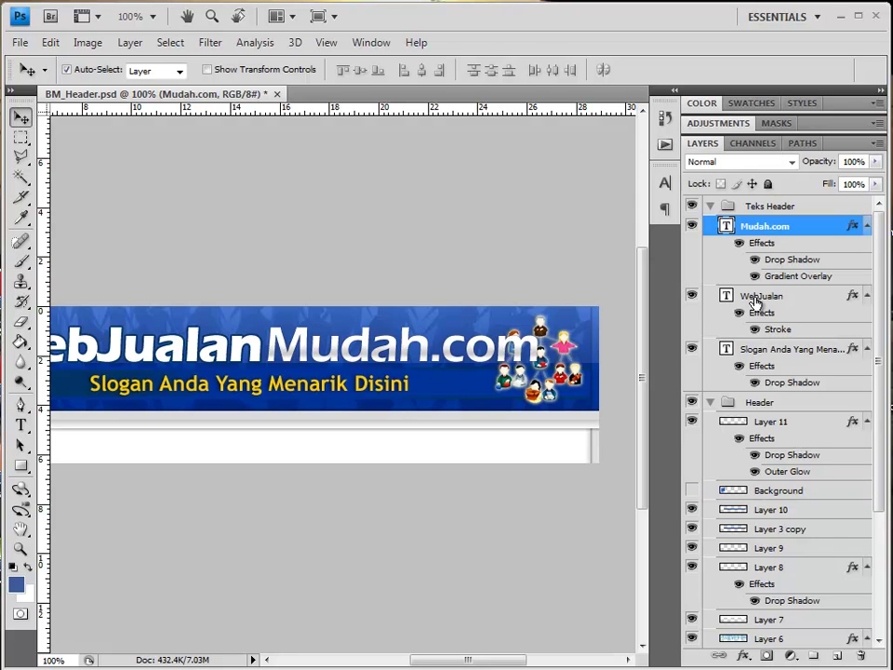
left_click(758, 298, "ctrl")
left_click_drag(509, 665, 479, 664)
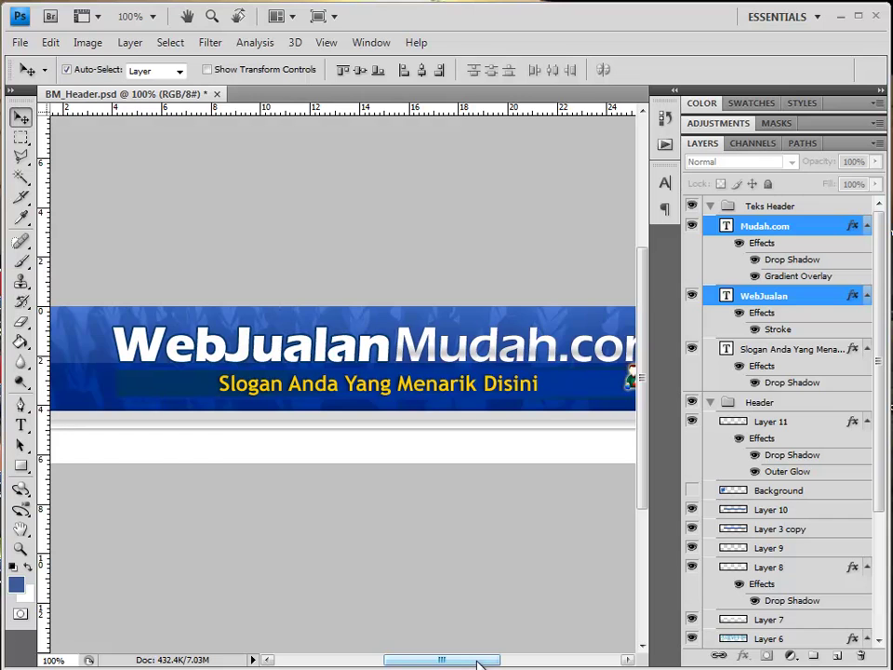
key("ctrl+minus")
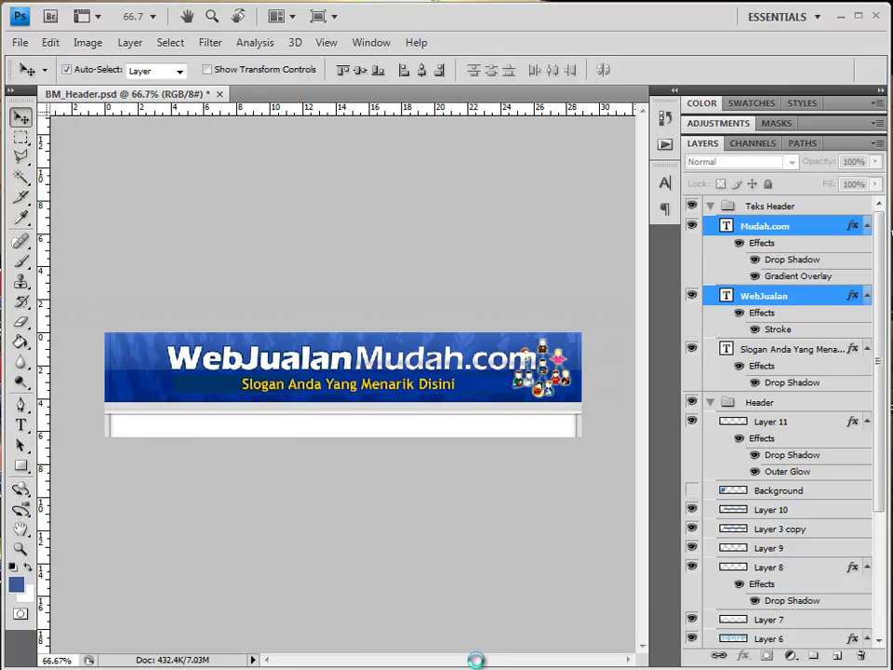
key("shift+Left")
key("shift+Left")
key("shift+Left")
key("shift+Left")
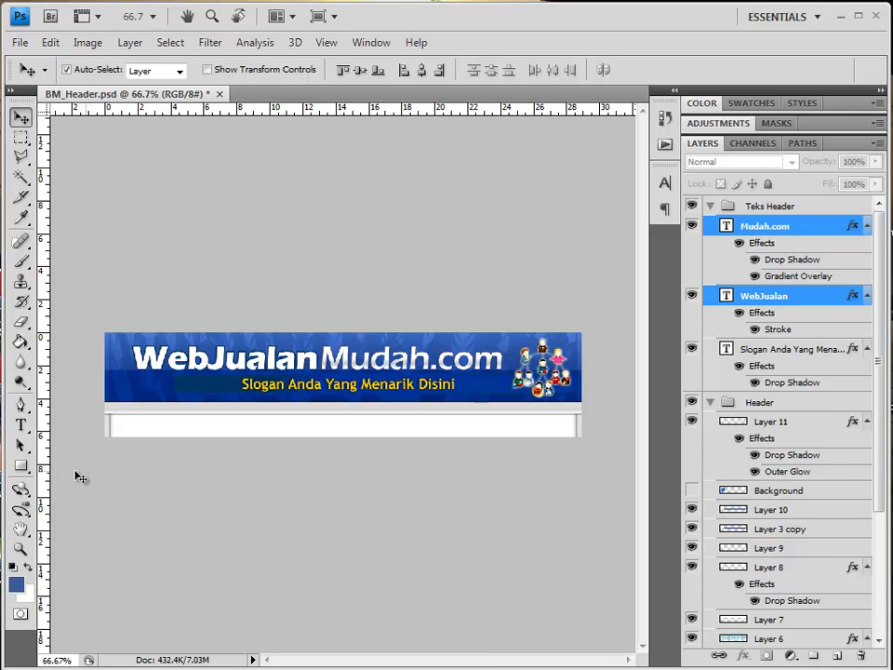
Step: Replace the slogan below the title with "Perisian Web Jualan Yang Mudah, Cepat & Berkesan"
left_click(20, 426)
left_click(310, 387)
key("ctrl+a")
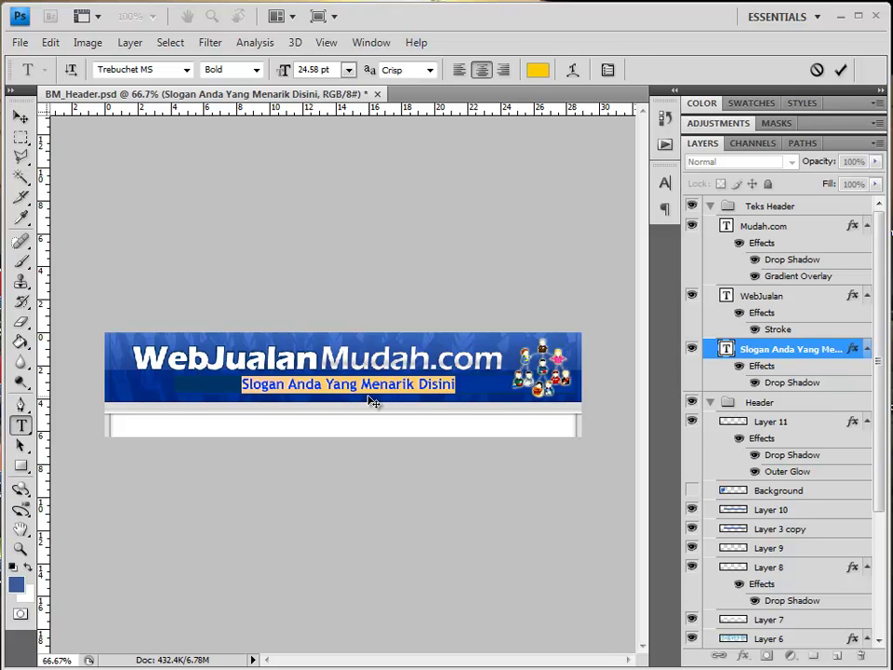
type("P")
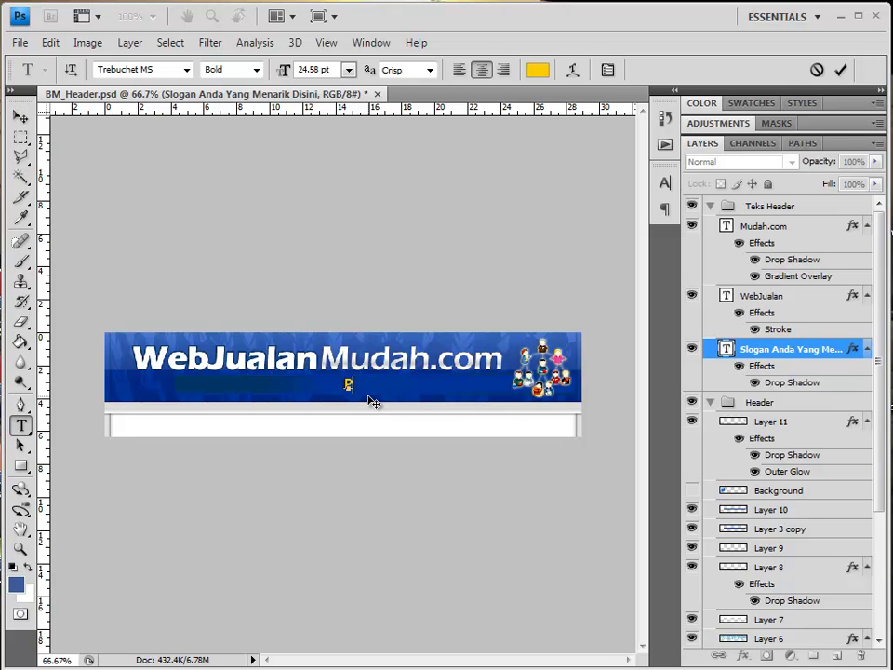
type("erisian Web Jualan Yang Mudah, Cepat & Berkesan")
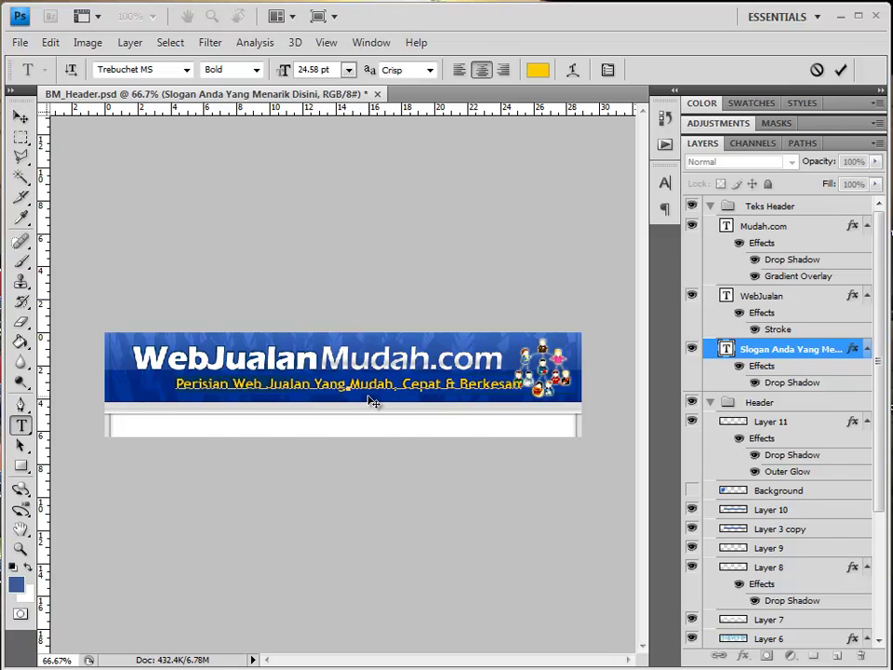
left_click(19, 115)
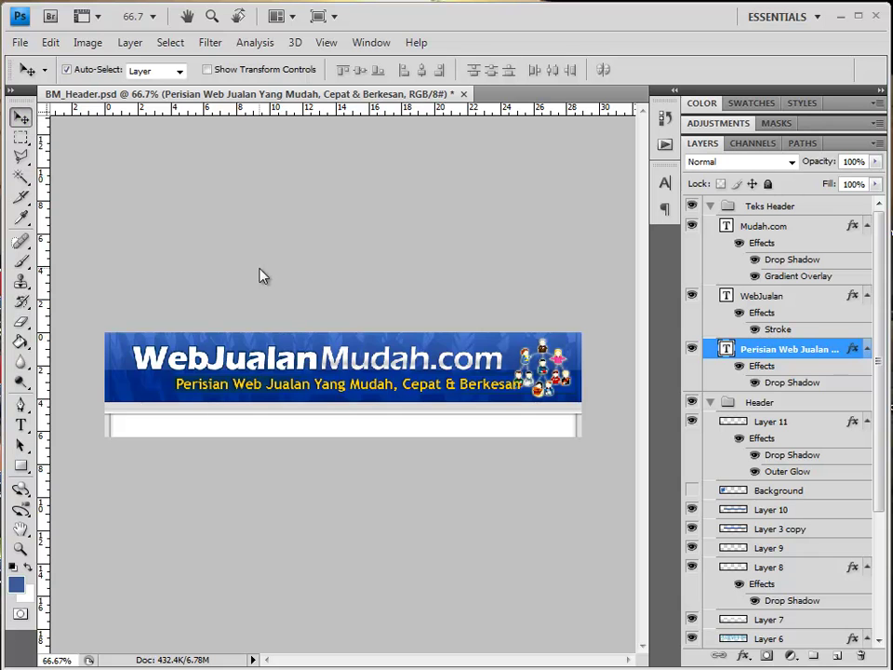
Step: Nudge the slogan left until it clears the people graphic and sits centred under the title
key("Left")
key("Left")
key("Left")
key("Left")
key("Left")
key("Left")
key("Left")
key("Left")
key("Left")
key("Left")
key("Left")
key("Left")
key("Left")
key("Left")
key("Left")
key("Left")
key("Left")
key("Left")
key("Left")
key("Left")
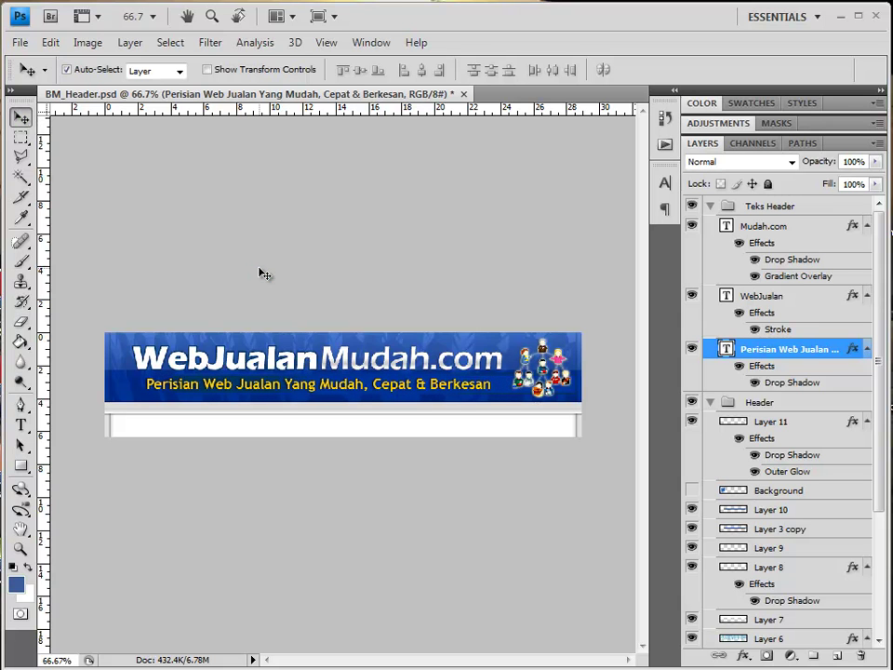
Step: Set up a Save for Web export of the header in JPEG format with quality 75
left_click(19, 42)
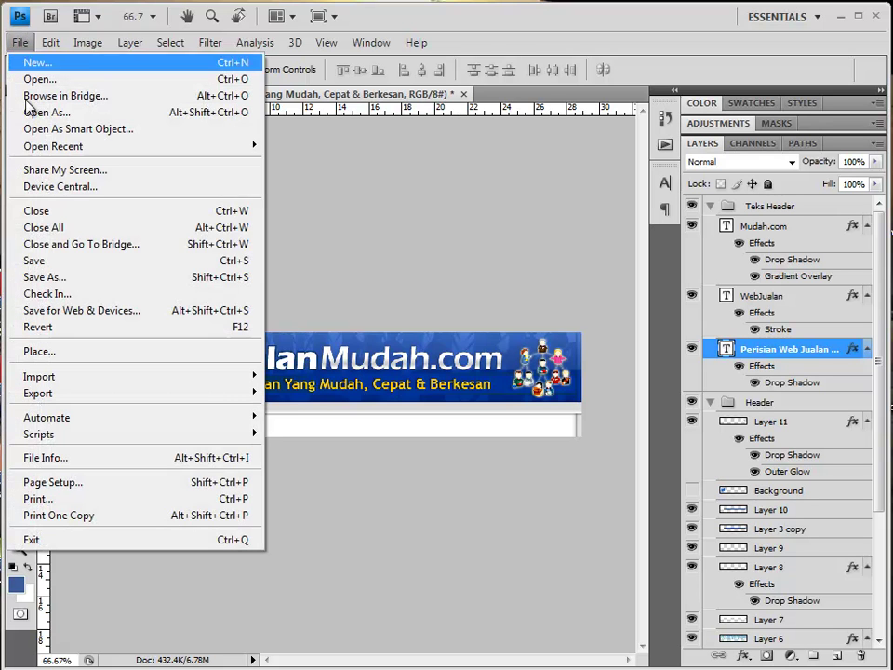
left_click(96, 318)
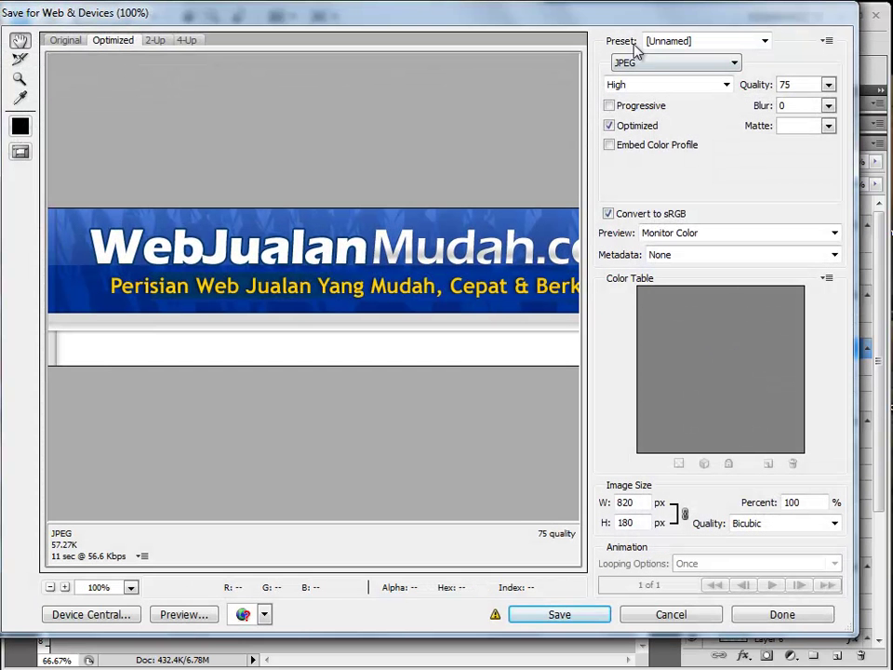
left_click_drag(599, 19, 622, 33)
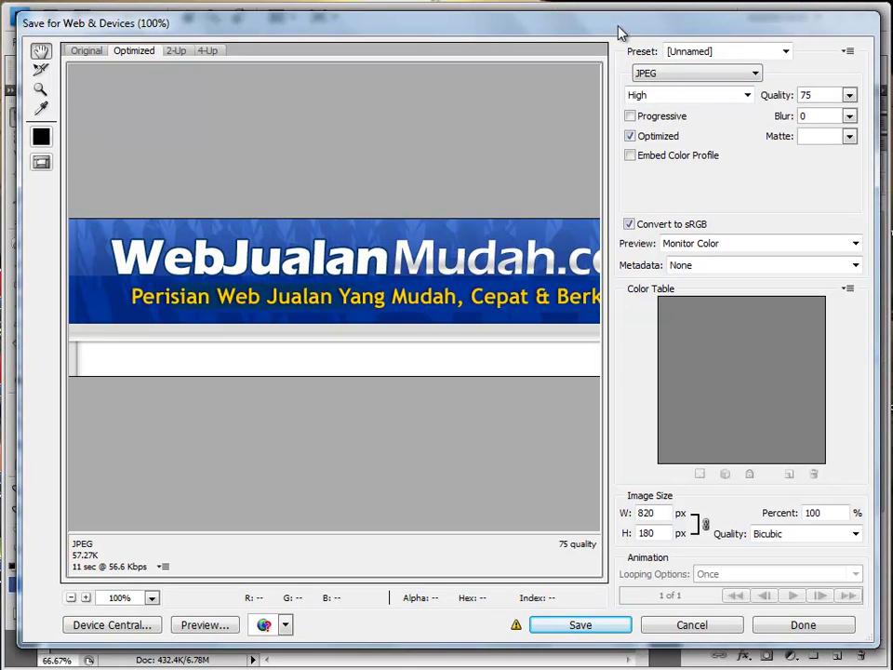
left_click(680, 75)
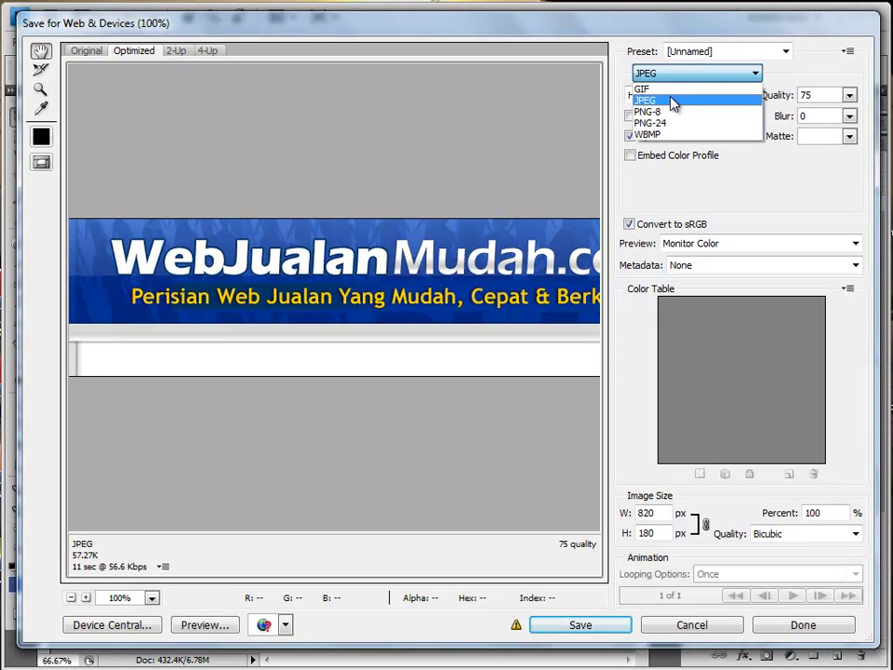
left_click(674, 100)
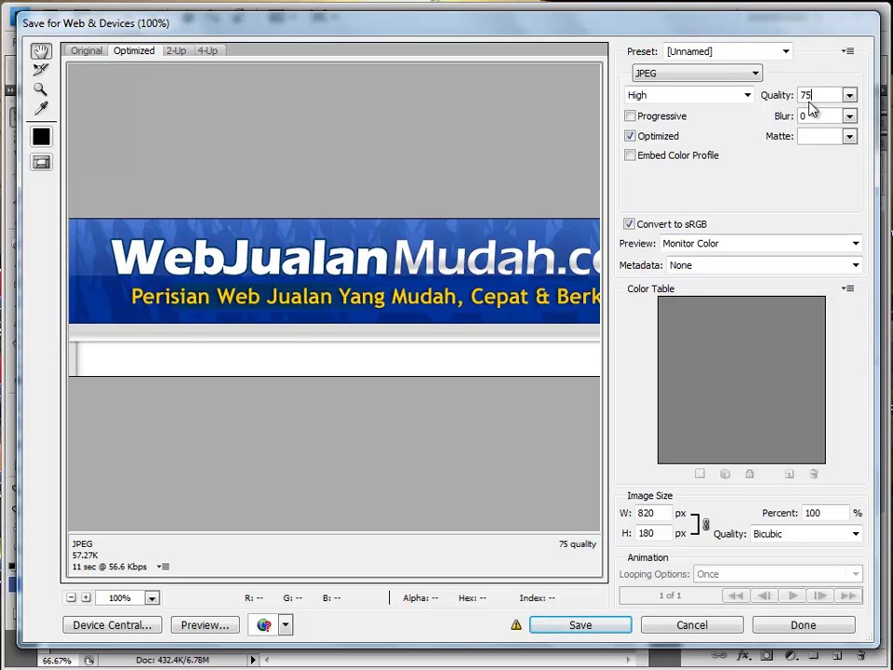
left_click_drag(422, 262, 472, 295)
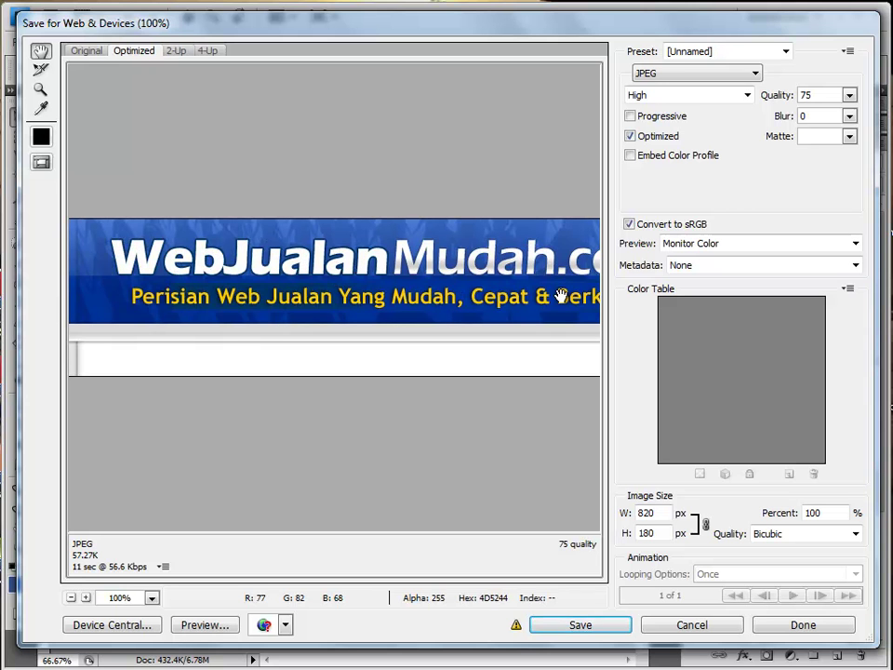
Step: Save the optimized header image as header-baru in the desktop folder that holds the PSD templates
left_click(581, 626)
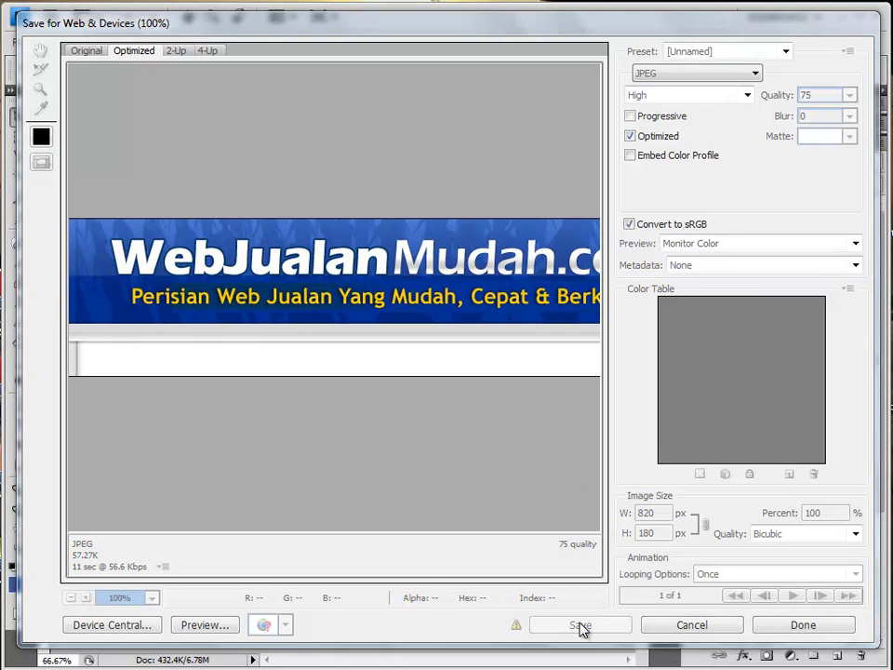
left_click(205, 273)
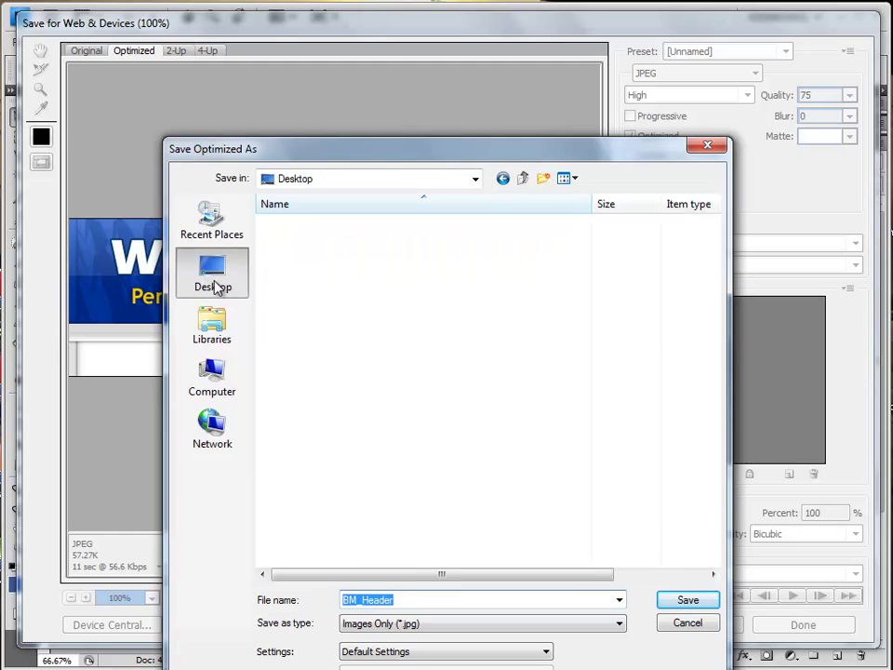
double_click(324, 477)
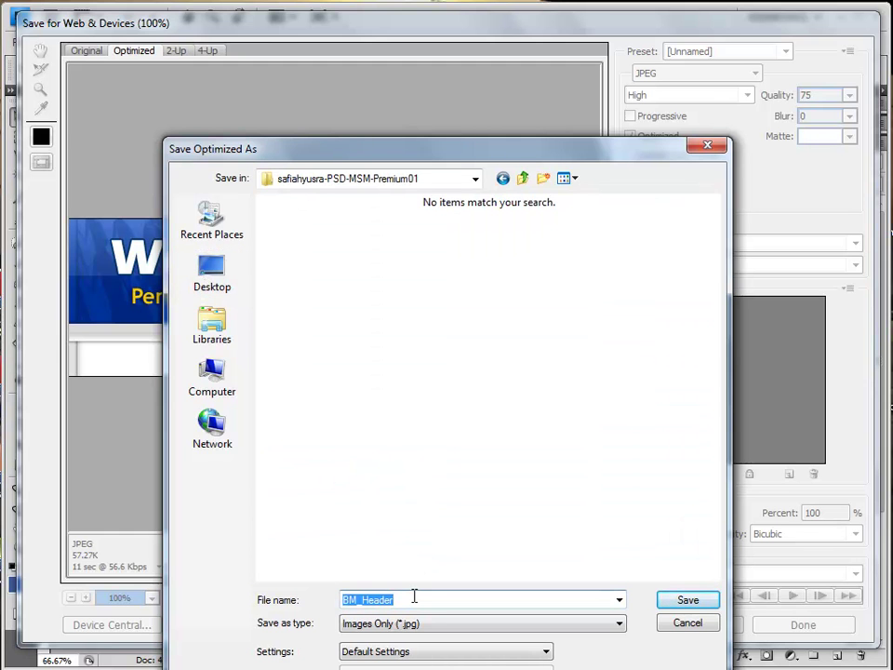
type("hea")
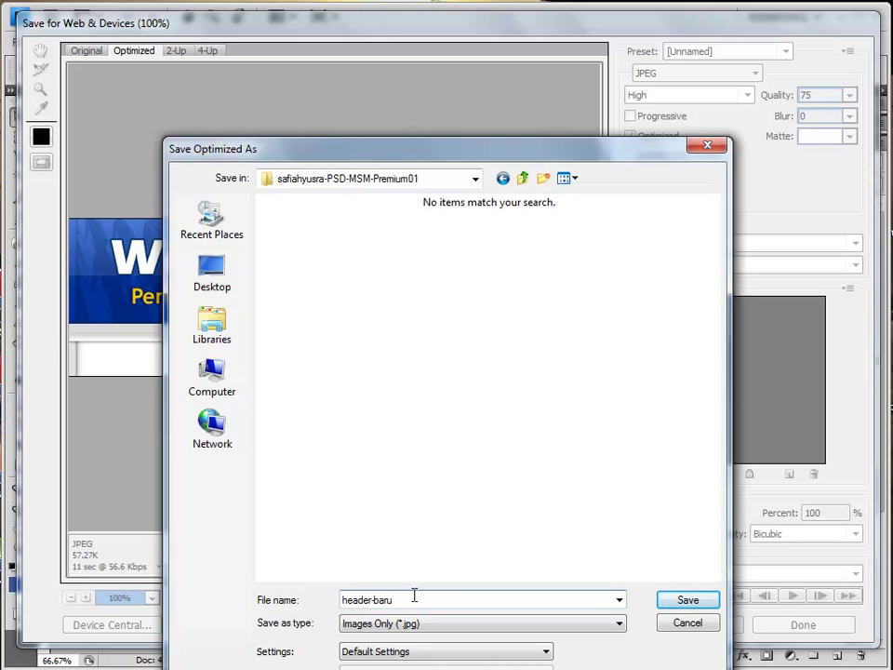
key("Return")
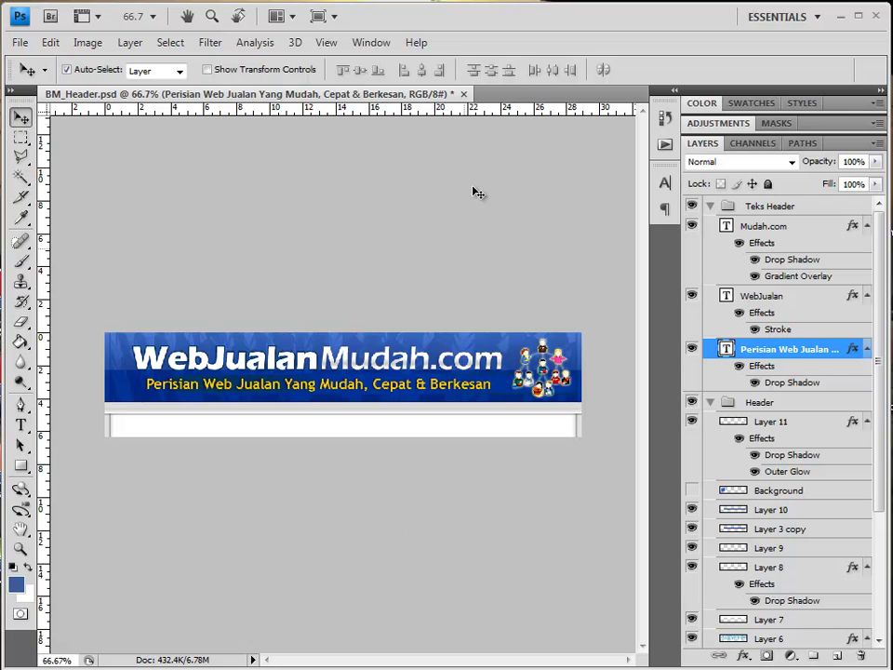
Step: Close BM_Header.psd without saving its changes and open BM_Footer.psd from the template folder
left_click(463, 94)
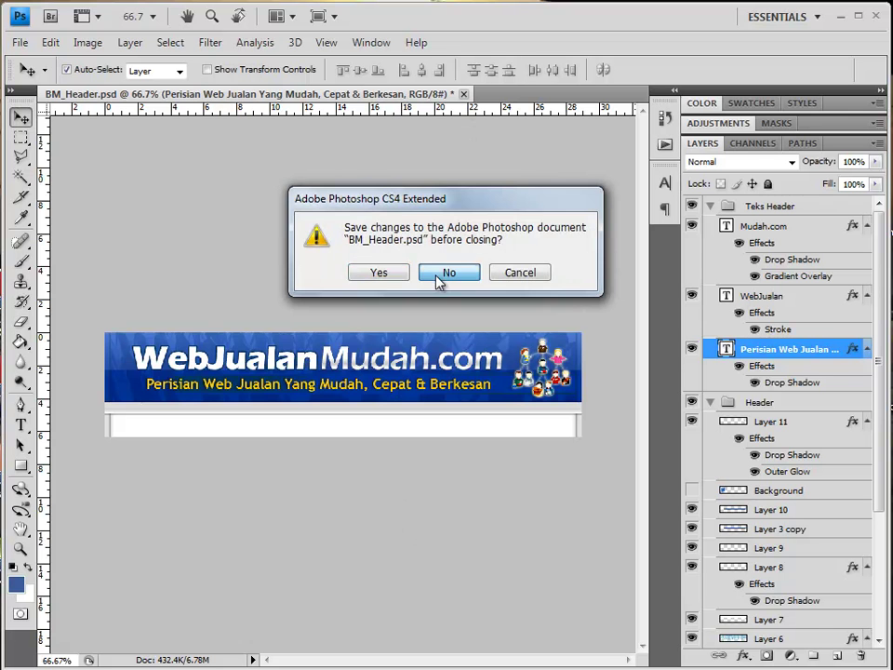
left_click(442, 277)
left_click(840, 16)
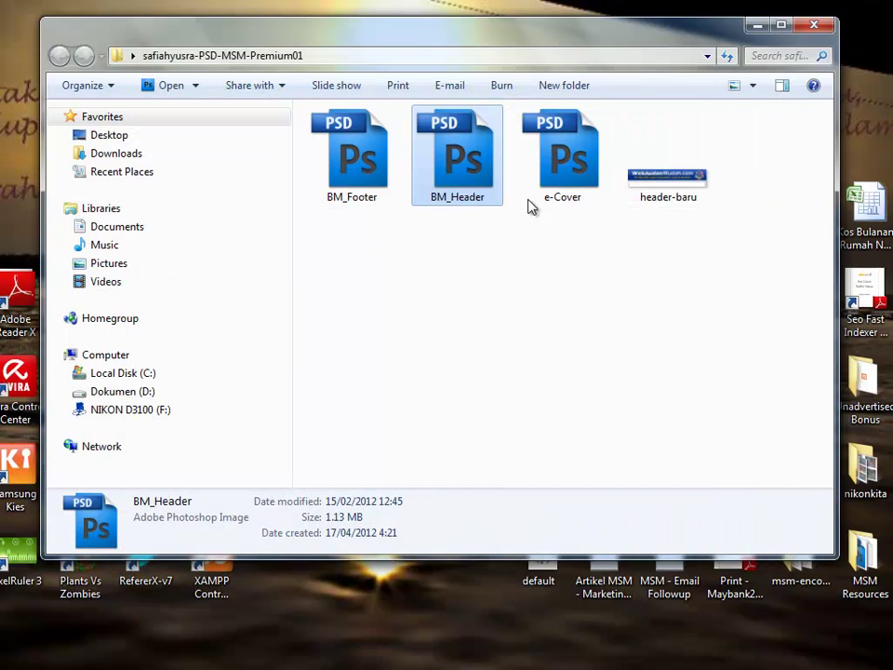
double_click(358, 166)
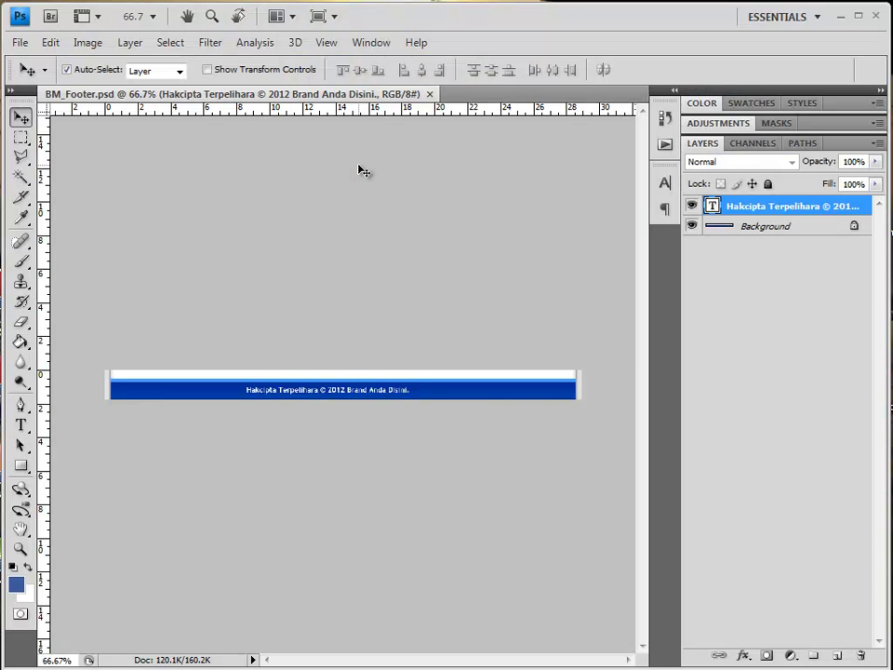
Step: Replace "Brand Anda Disini." in the footer's copyright line with "WebJualanMudah.com"
key("ctrl+plus")
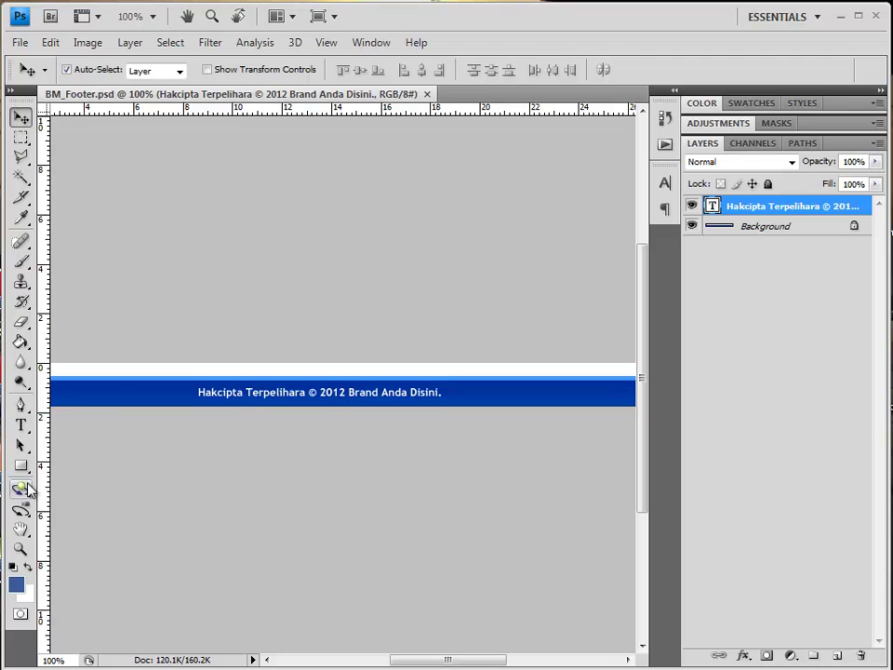
left_click(21, 424)
left_click(363, 391)
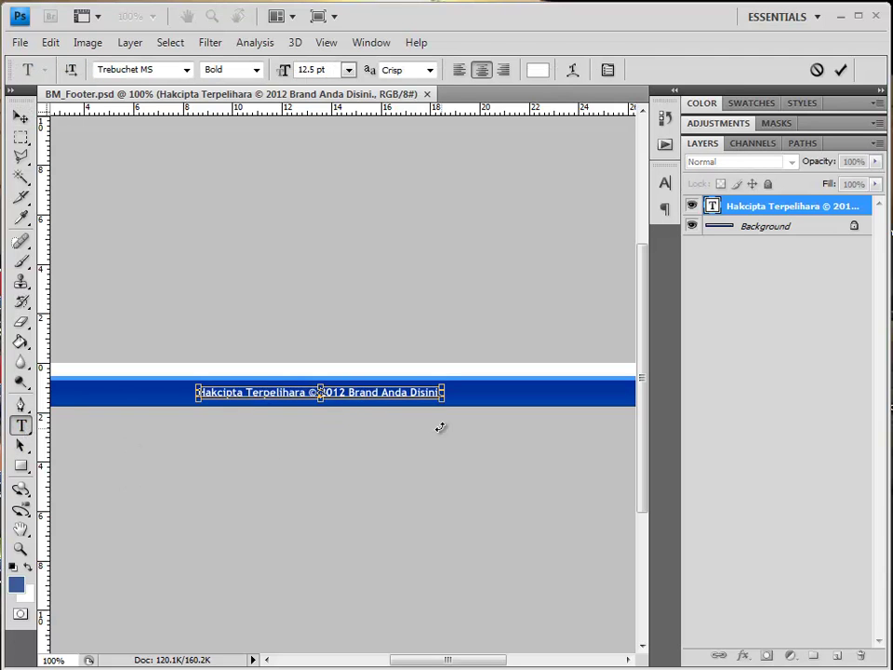
left_click(439, 427, "shift")
type("We")
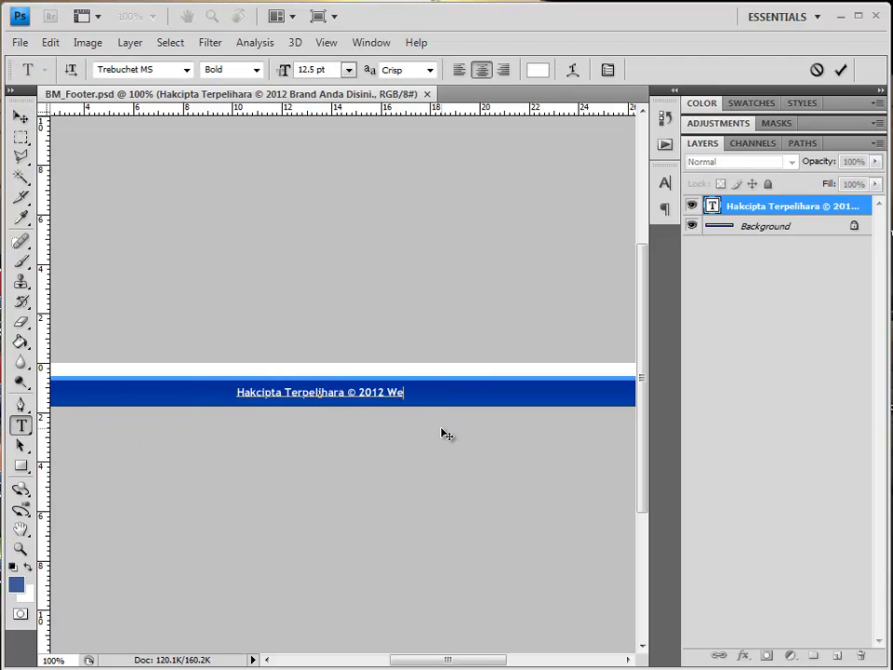
type("bJualanMudah.com")
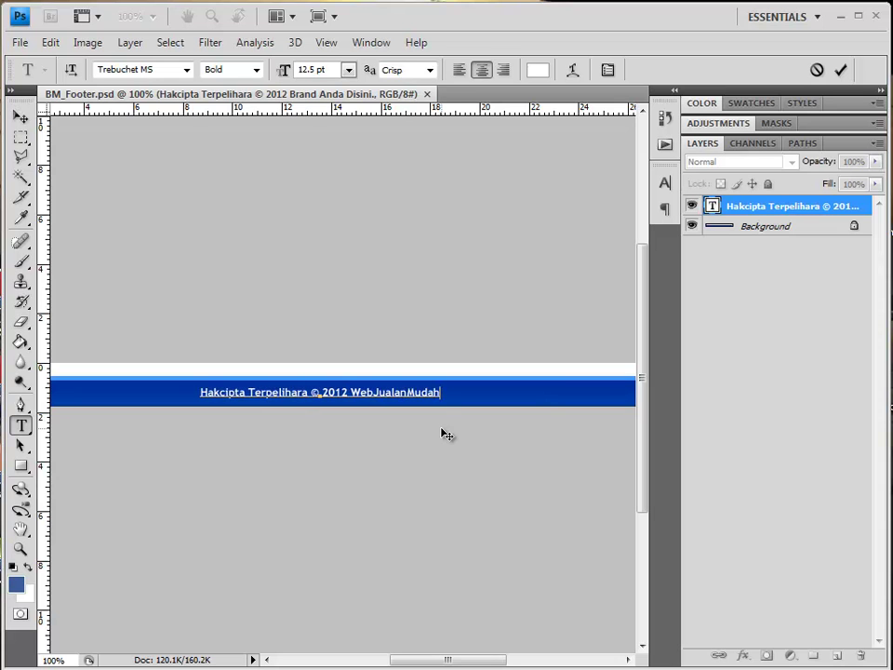
left_click(20, 42)
left_click(407, 273)
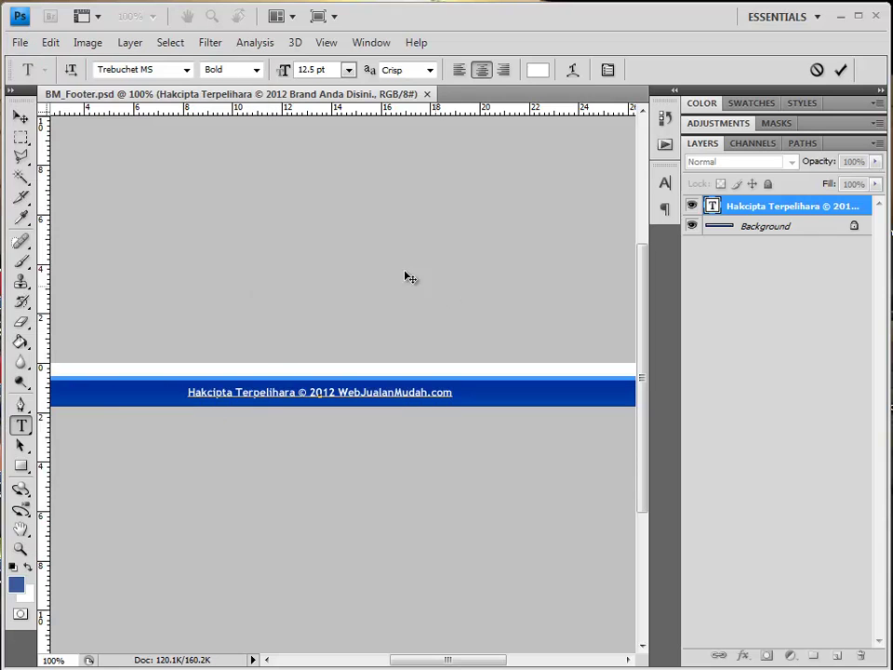
left_click(19, 117)
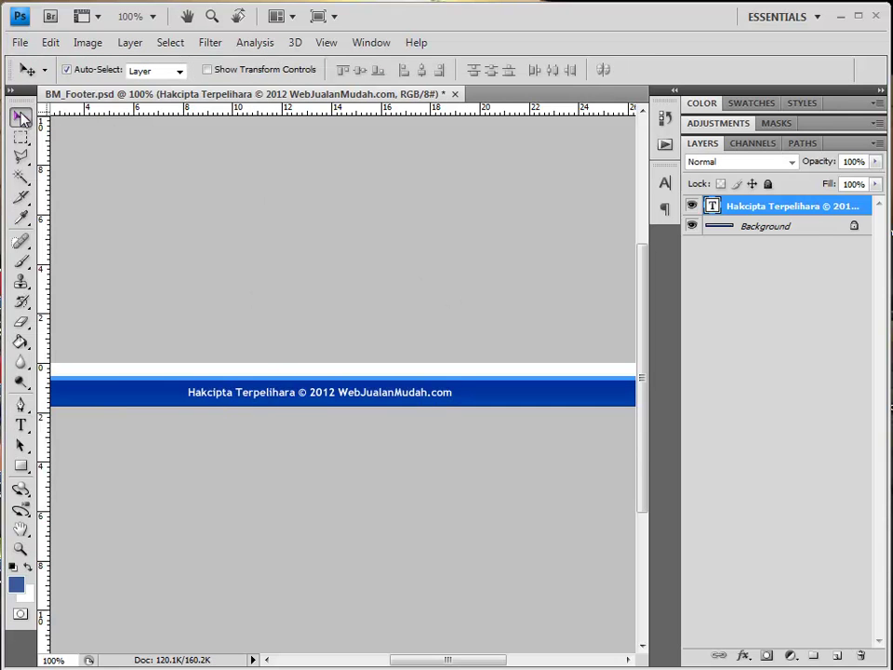
Step: Export the footer for web as a JPEG named footer-baru in the same folder as header-baru
left_click(20, 42)
left_click(66, 310)
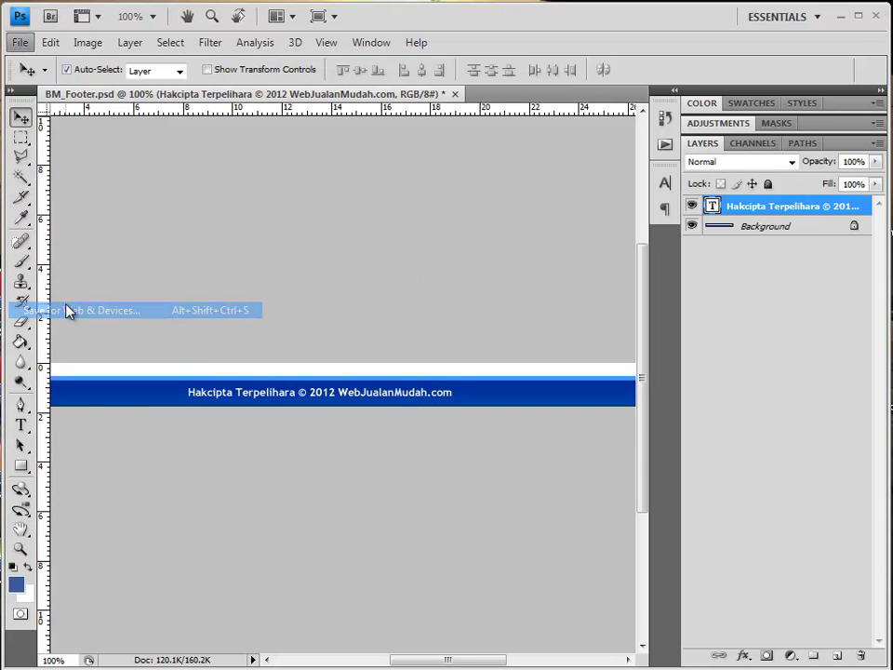
left_click(569, 622)
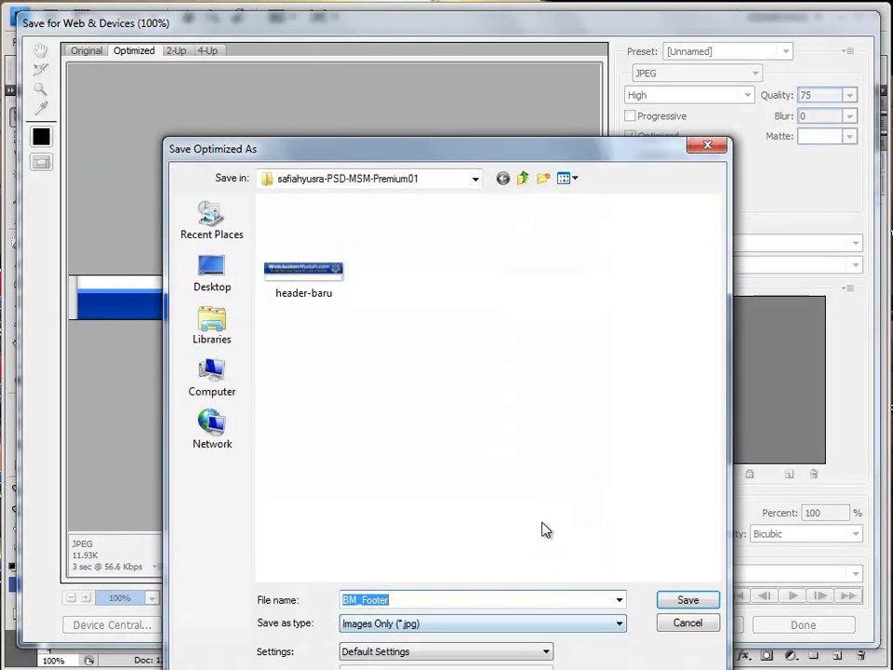
type("fo")
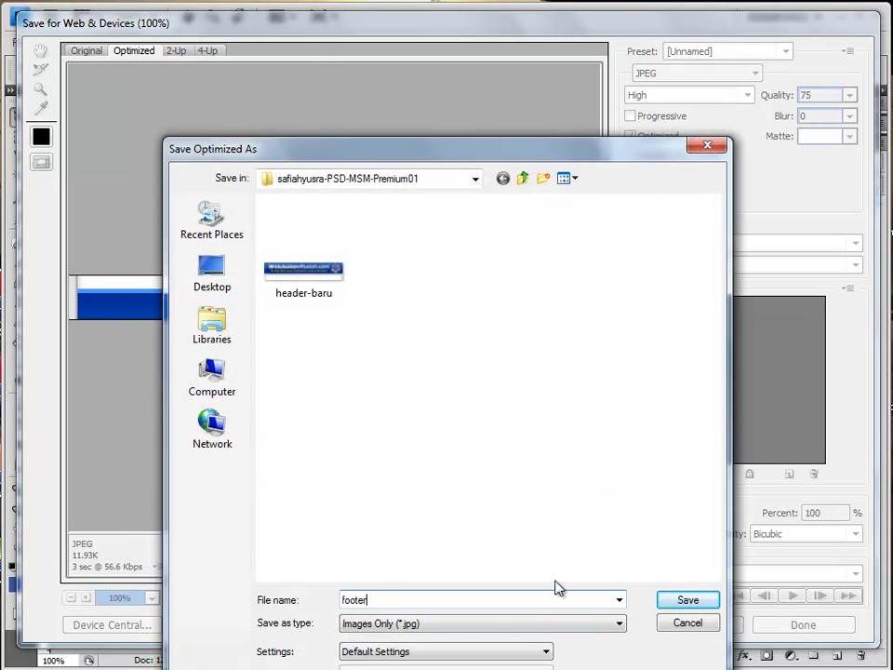
key("Return")
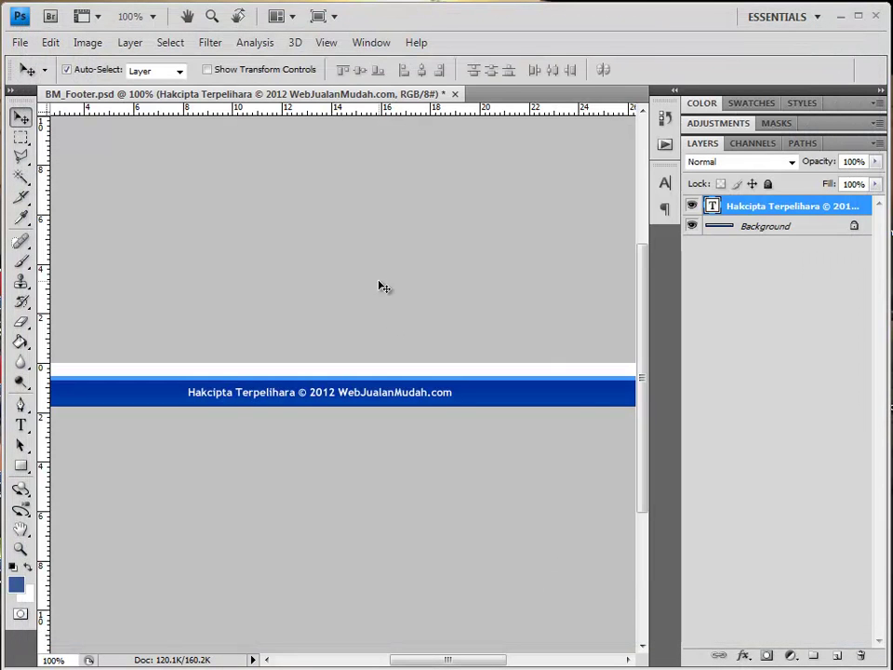
Step: Quit Photoshop without saving BM_Footer.psd and close the template folder window
left_click(875, 15)
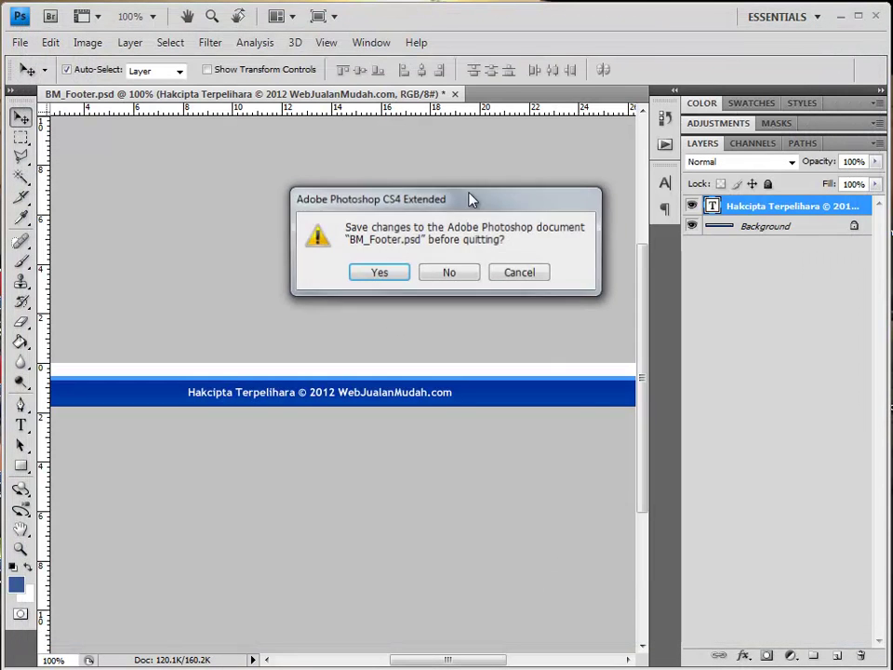
left_click(451, 275)
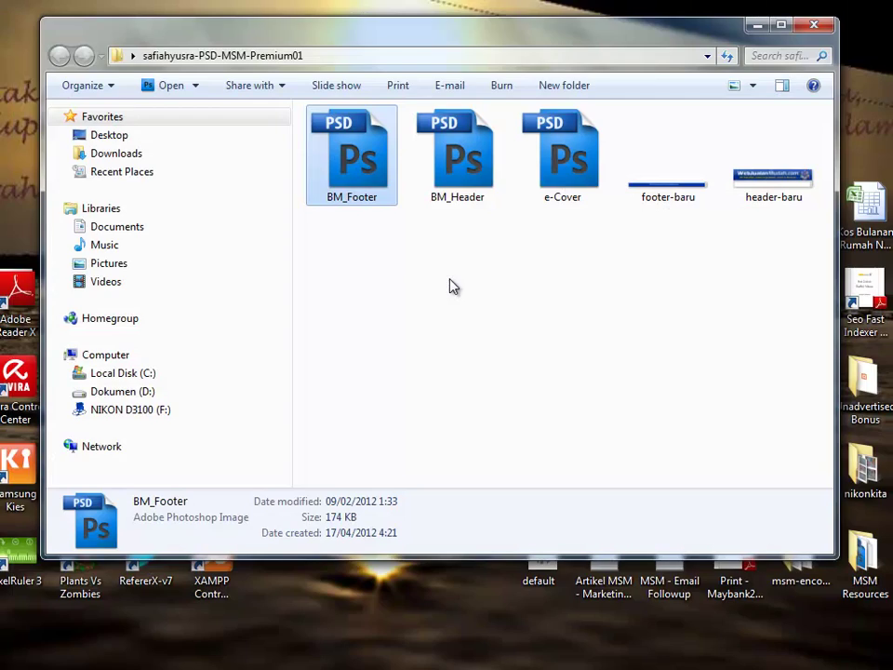
left_click(814, 26)
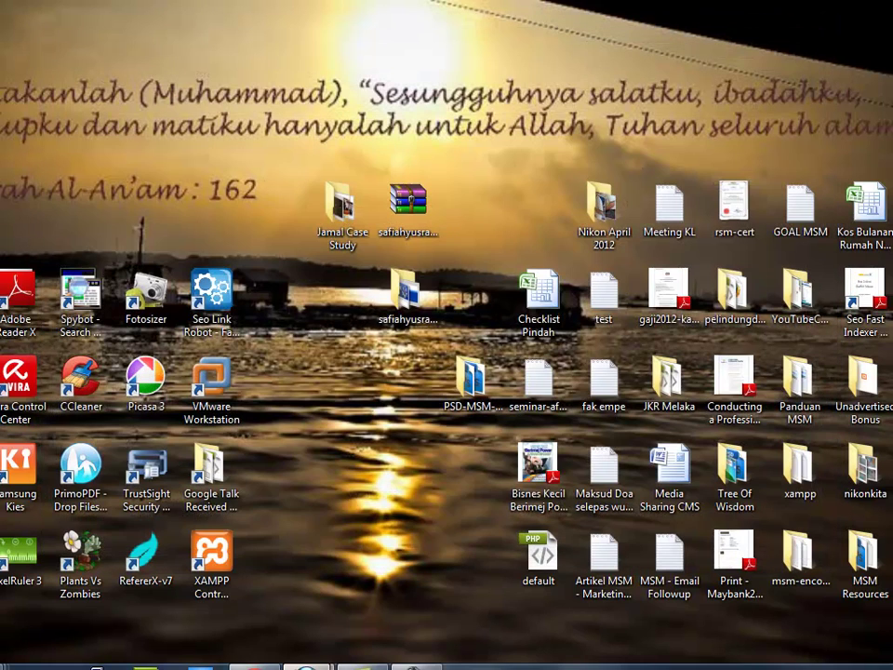
Step: Switch to Firefox, close the template download tab and review the header and footer on the webjualanmudah.com page
mouse_move(307, 662)
left_click(269, 609)
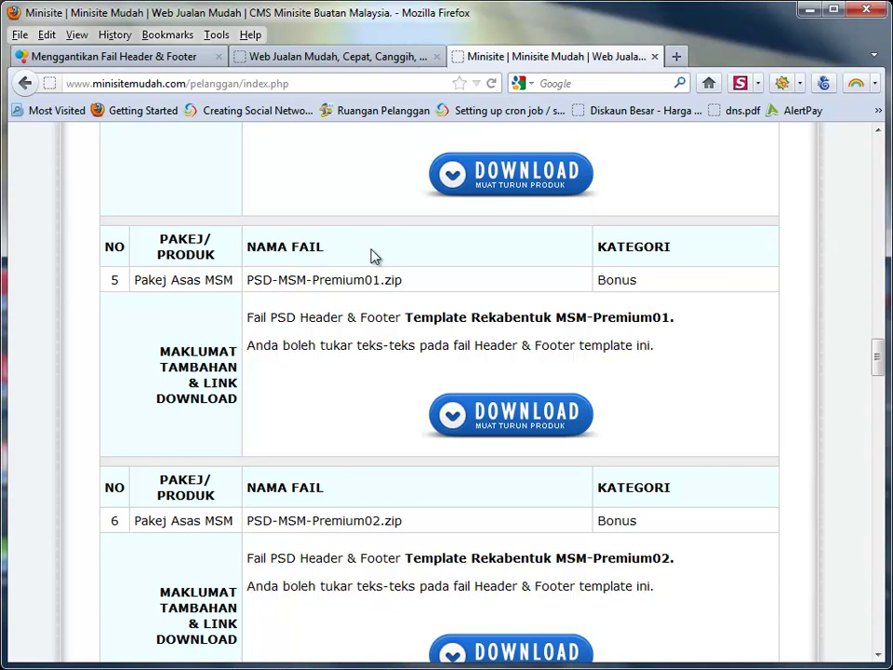
left_click(655, 56)
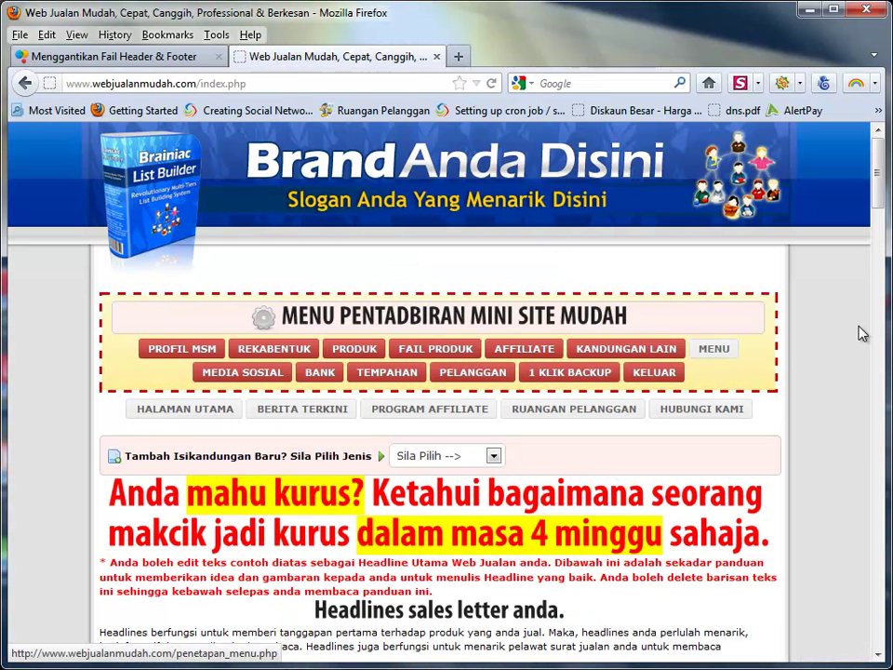
left_click_drag(878, 200, 877, 659)
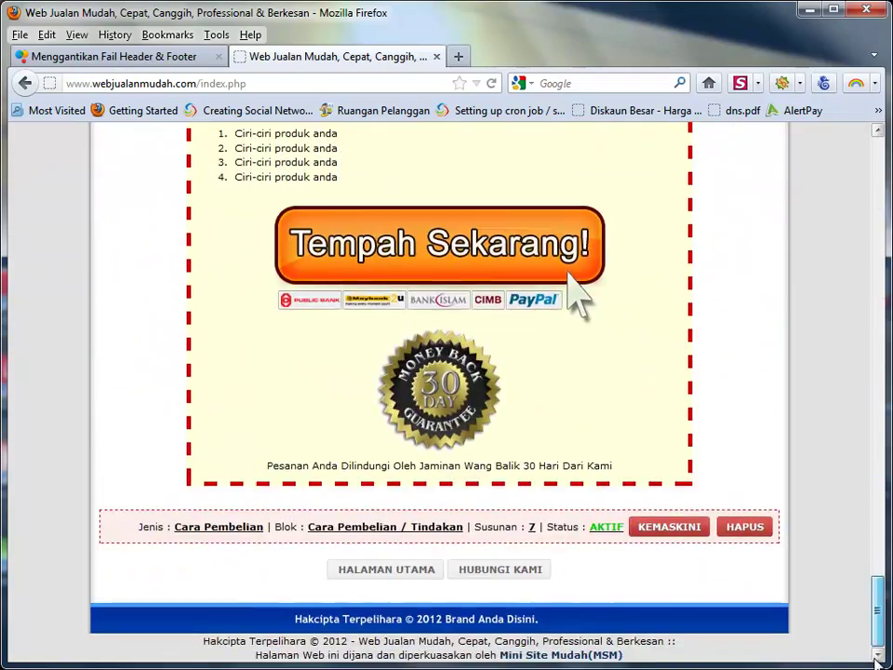
left_click_drag(880, 588, 876, 139)
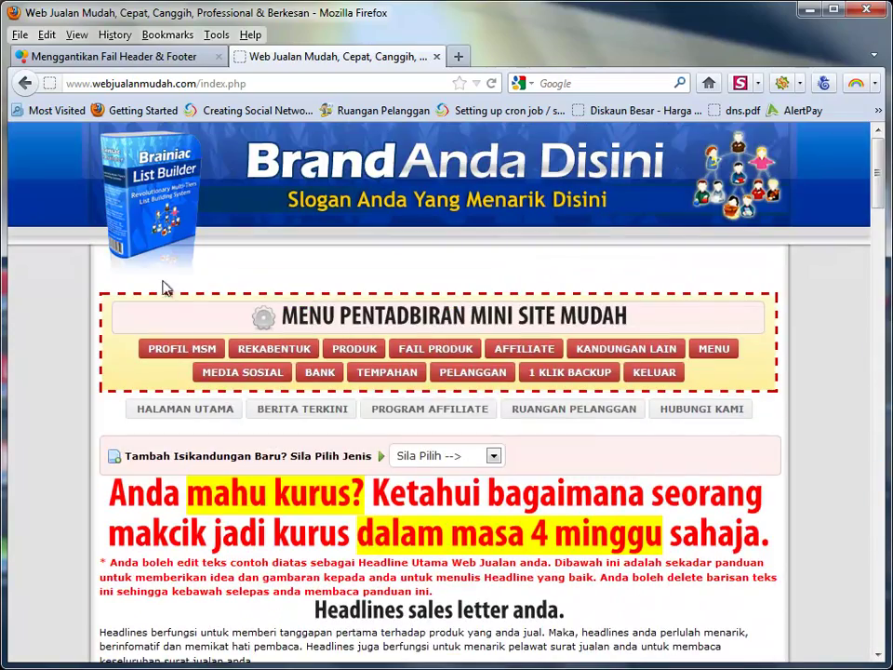
Step: Open the site's Halaman Utama link in a new browser tab and switch to that tab
right_click(190, 412)
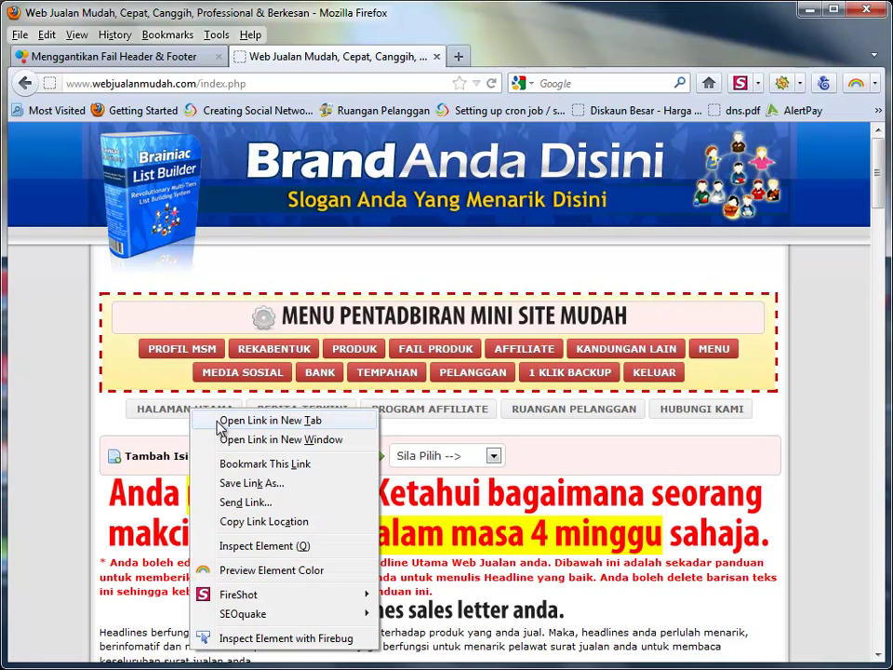
left_click(260, 420)
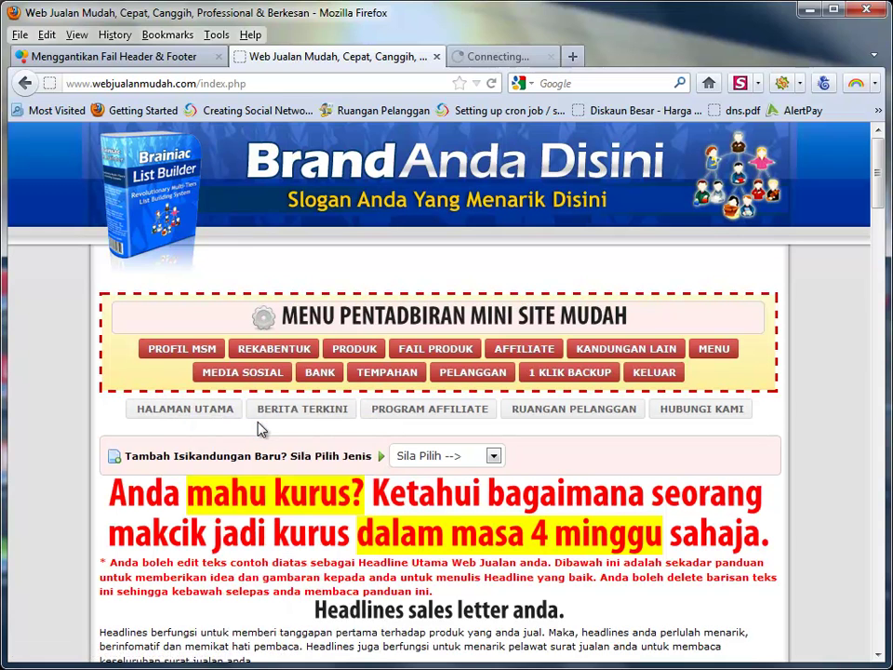
left_click(559, 56)
left_click(375, 58)
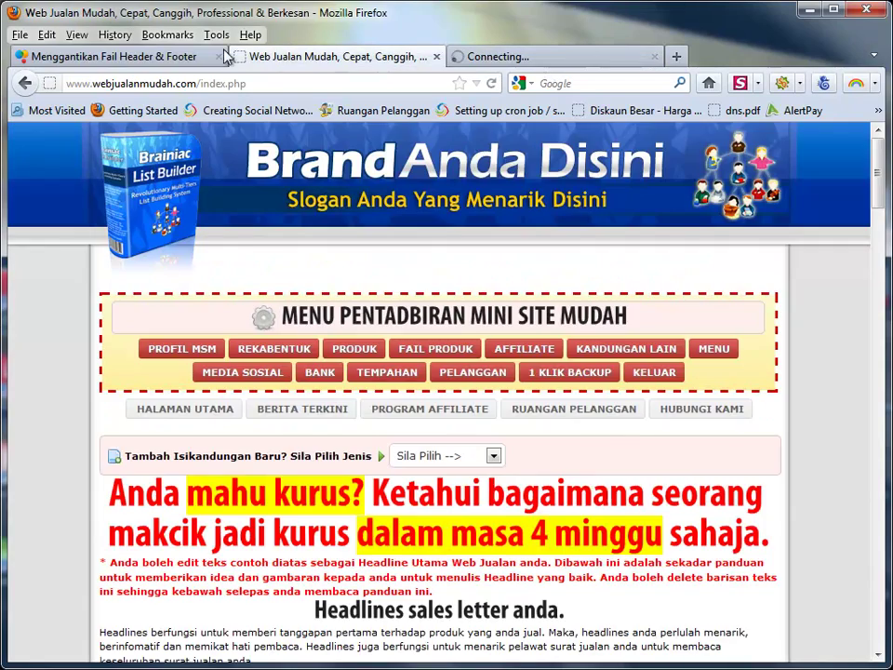
left_click(176, 55)
left_click(372, 57)
left_click(502, 57)
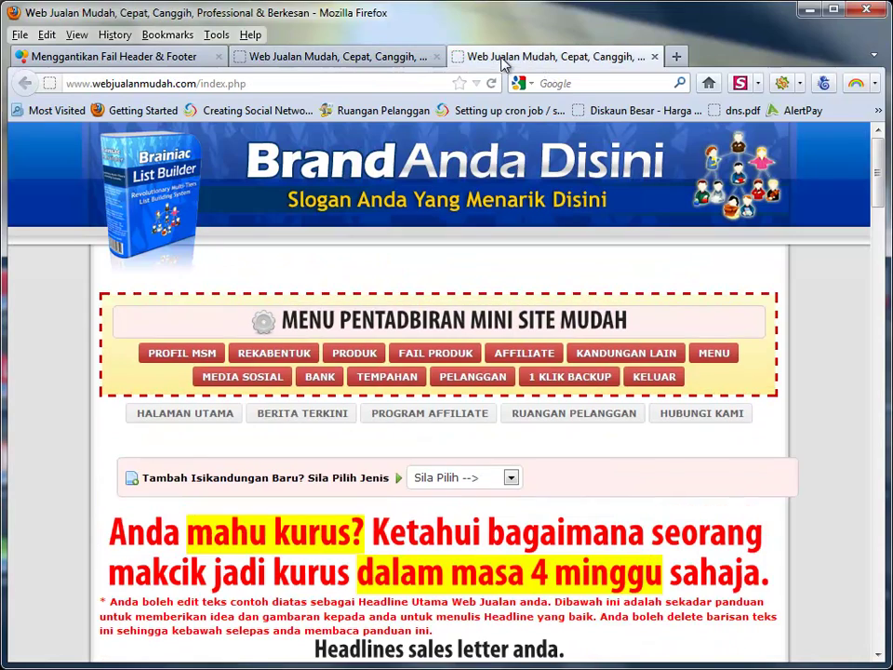
Step: Go to the site's Rekabentuk settings and open the MSM-Premium01 design record for editing
left_click(293, 359)
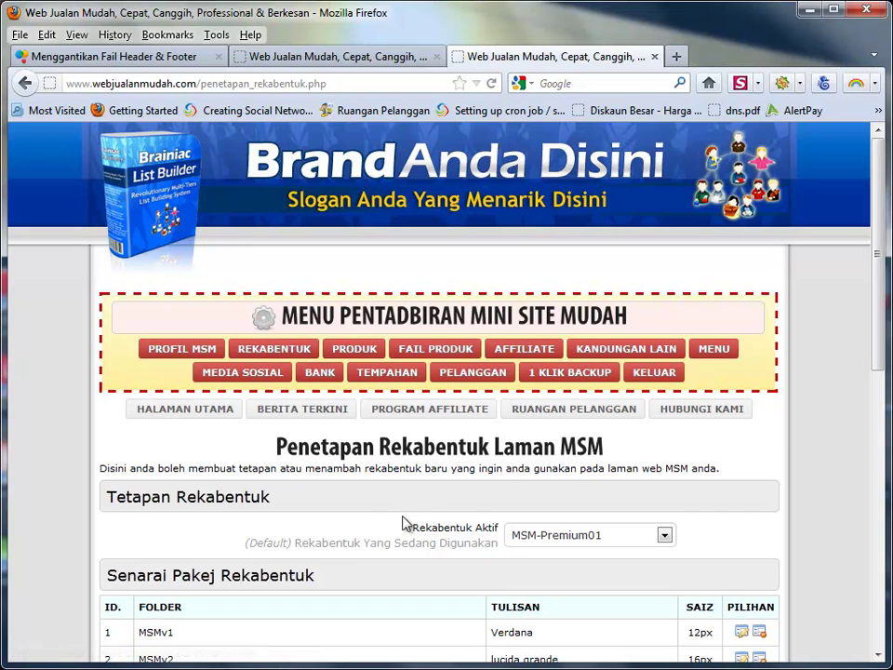
left_click_drag(417, 528, 511, 543)
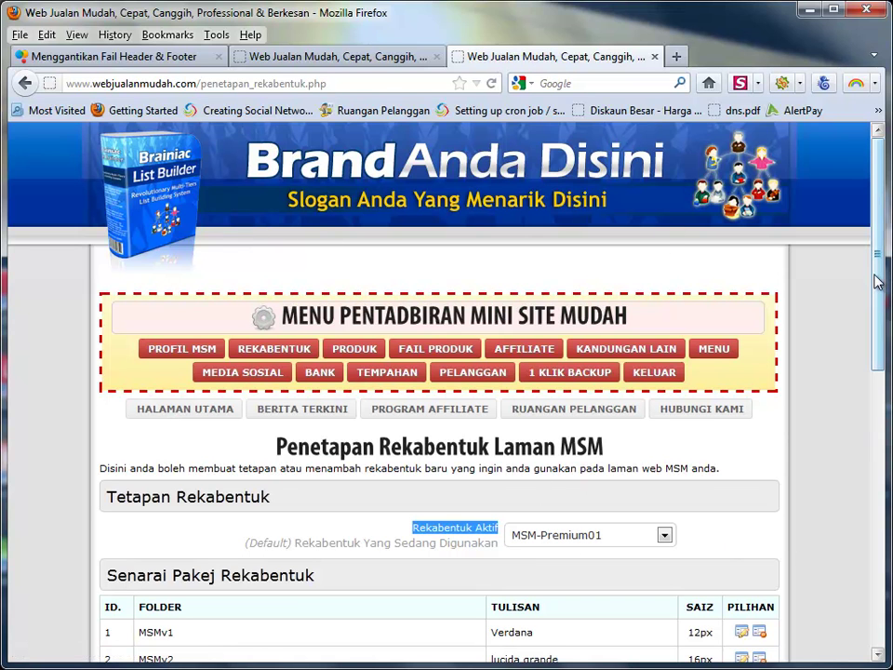
left_click_drag(874, 282, 873, 534)
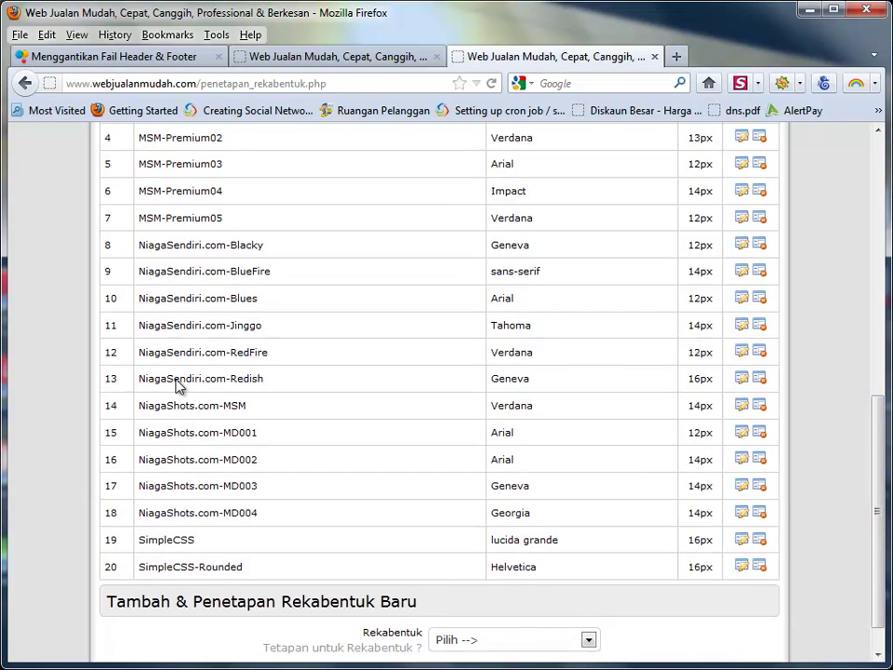
scroll(217, 565, "up", 4)
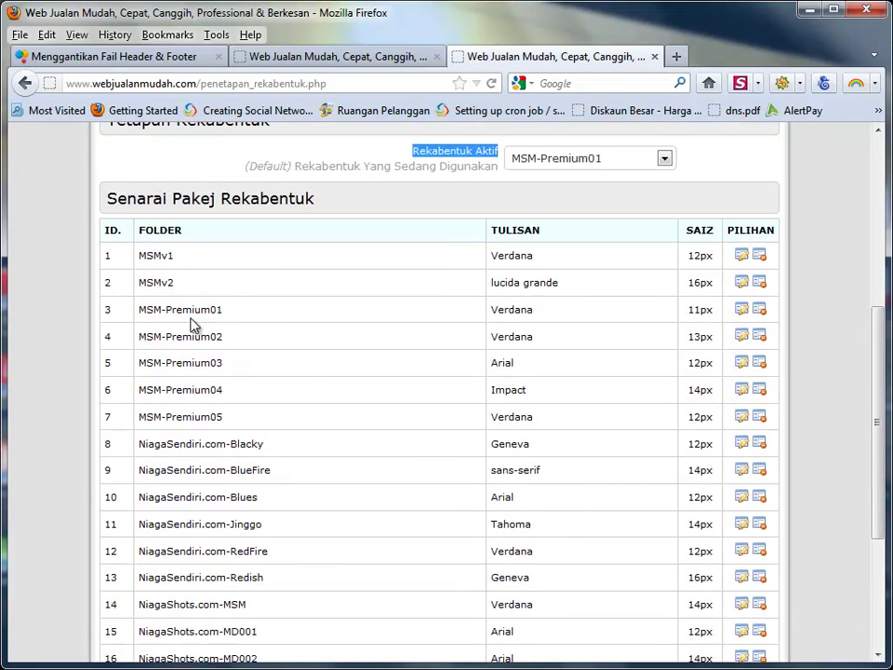
double_click(154, 309)
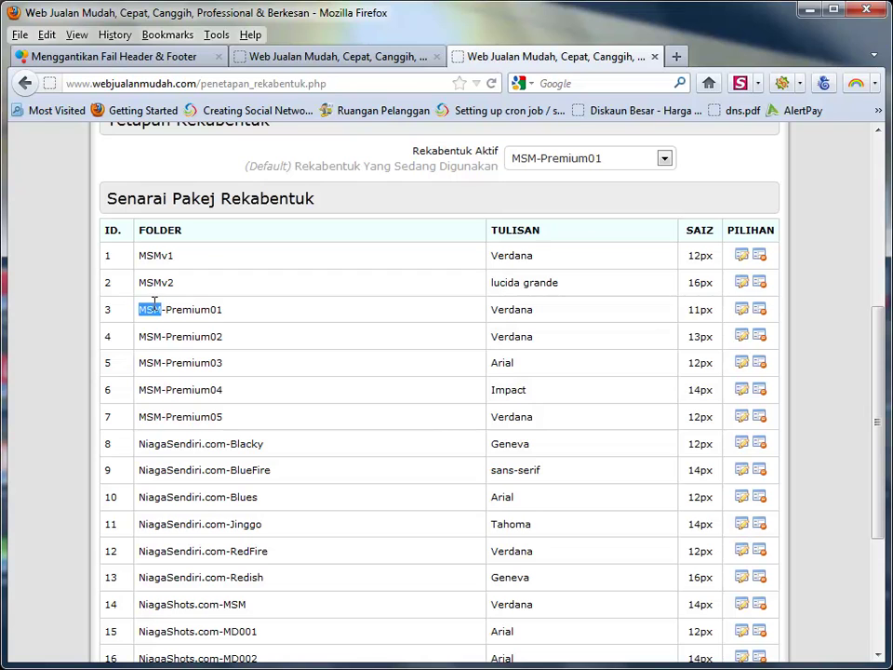
left_click(742, 311)
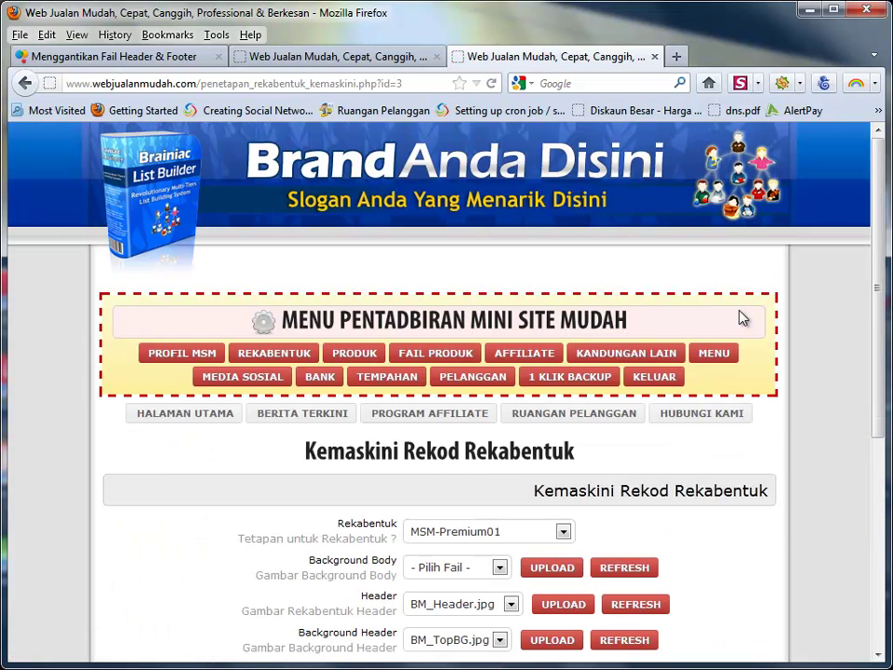
Step: Open the Header image uploader and browse to the desktop folder holding the customized MSM-Premium01 files
scroll(735, 359, "down", 5)
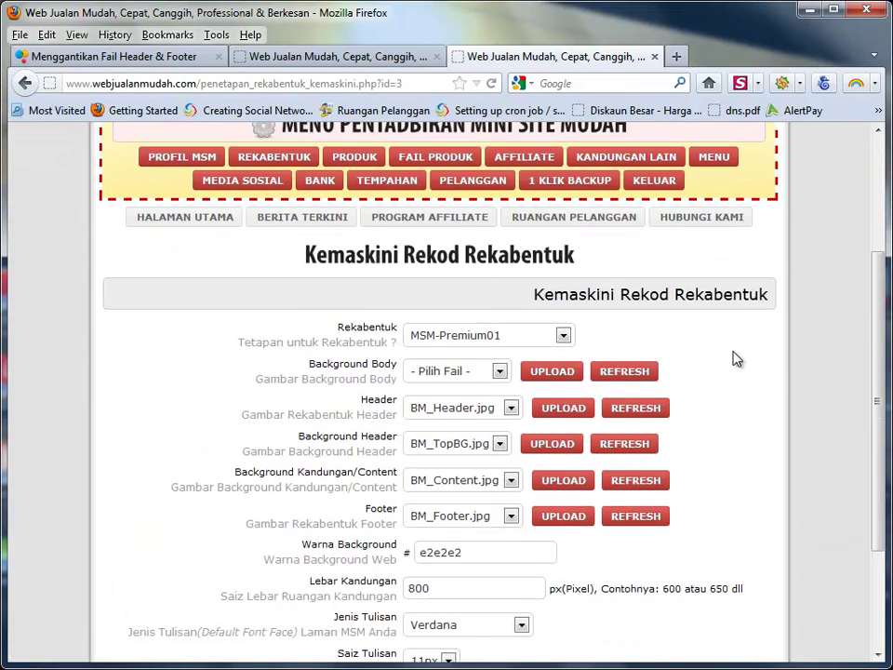
double_click(384, 233)
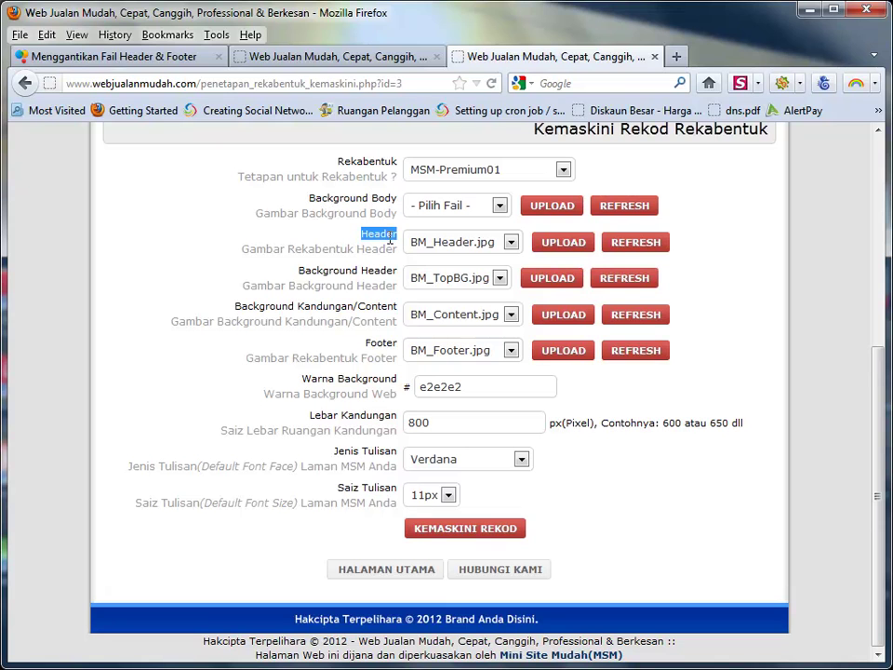
left_click(556, 244)
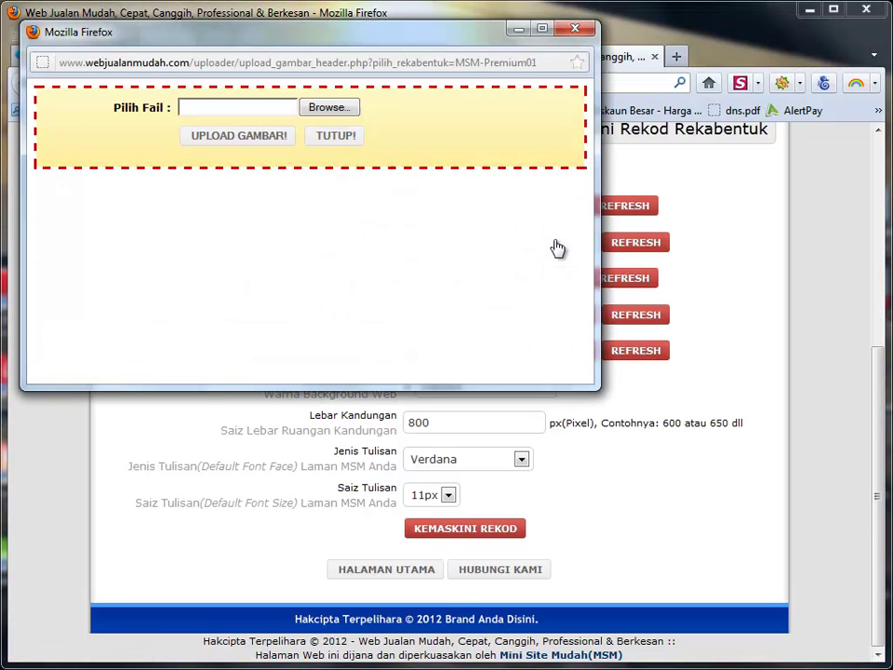
left_click(327, 107)
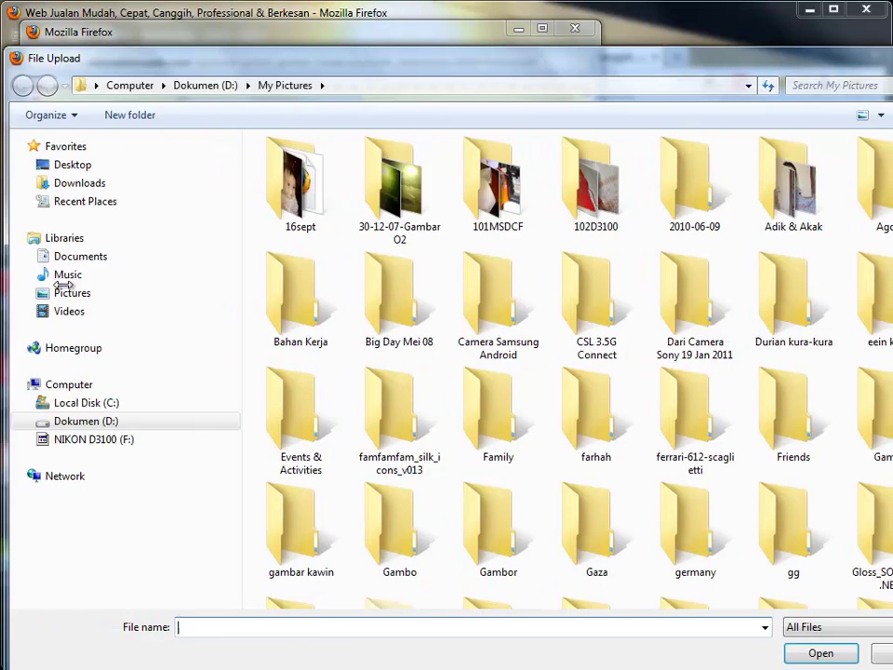
left_click_drag(62, 284, 30, 279)
left_click_drag(891, 295, 854, 295)
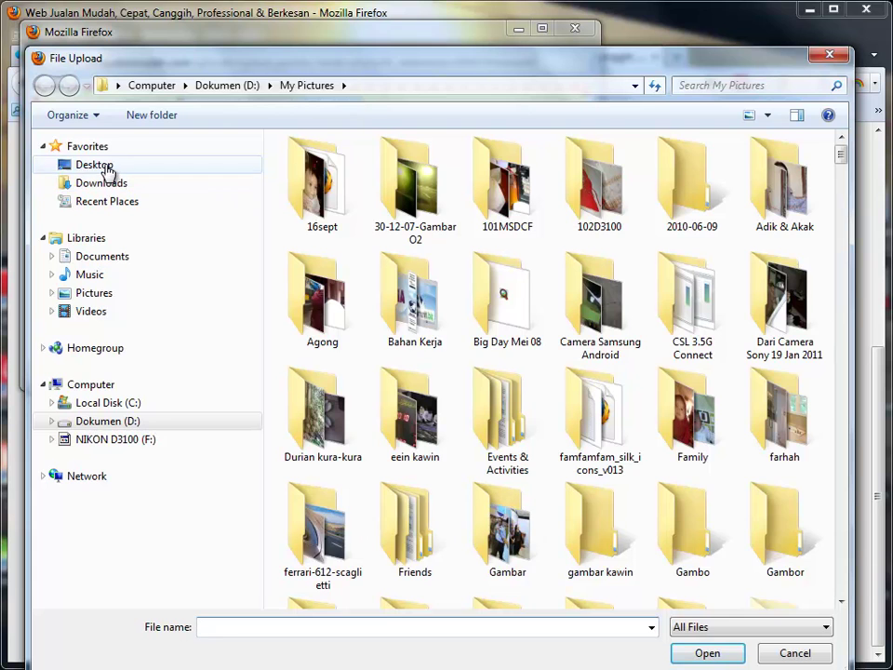
left_click(104, 165)
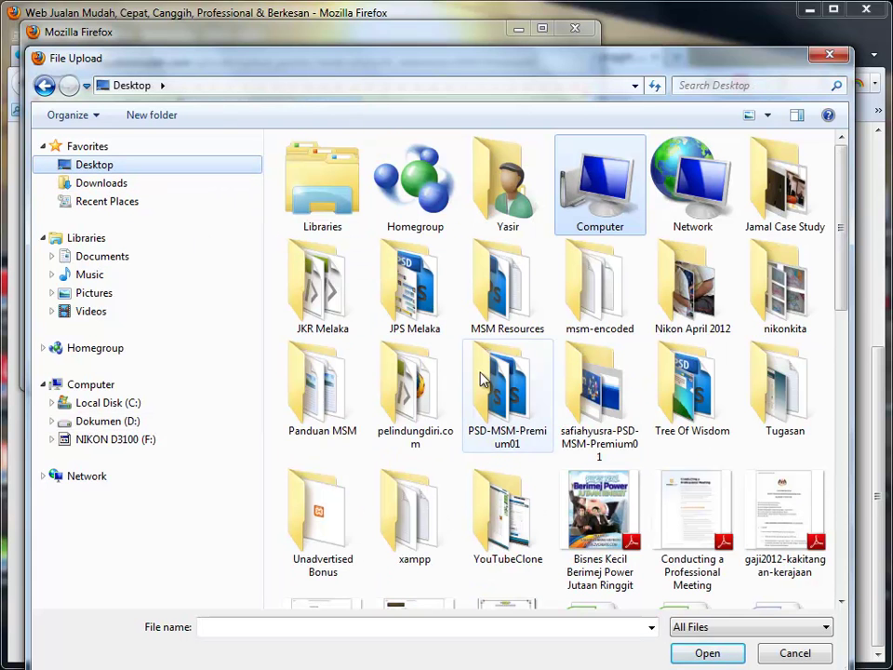
double_click(600, 395)
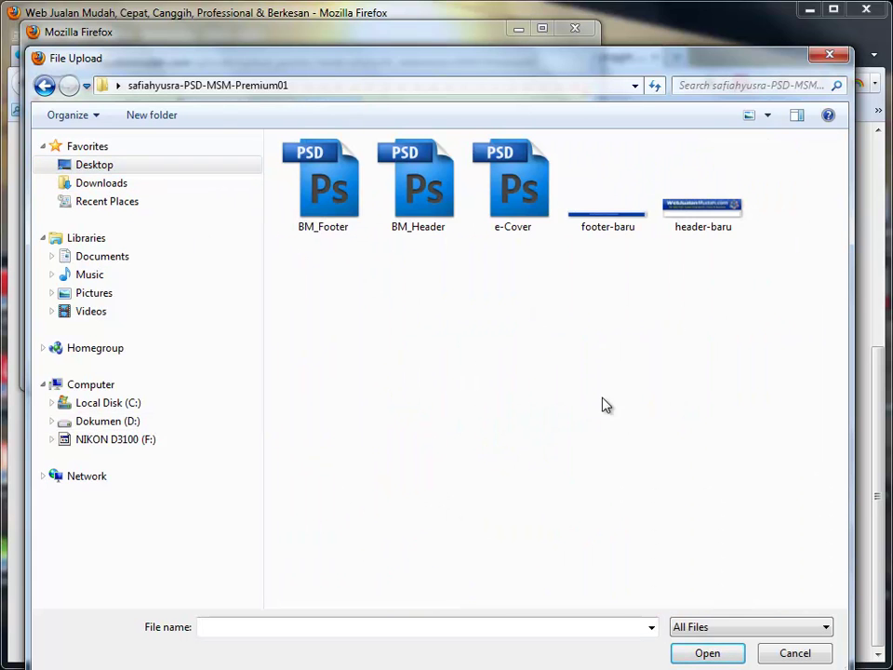
Step: Upload header-baru as the header image, check its preview and close the upload window
left_click(705, 217)
double_click(700, 213)
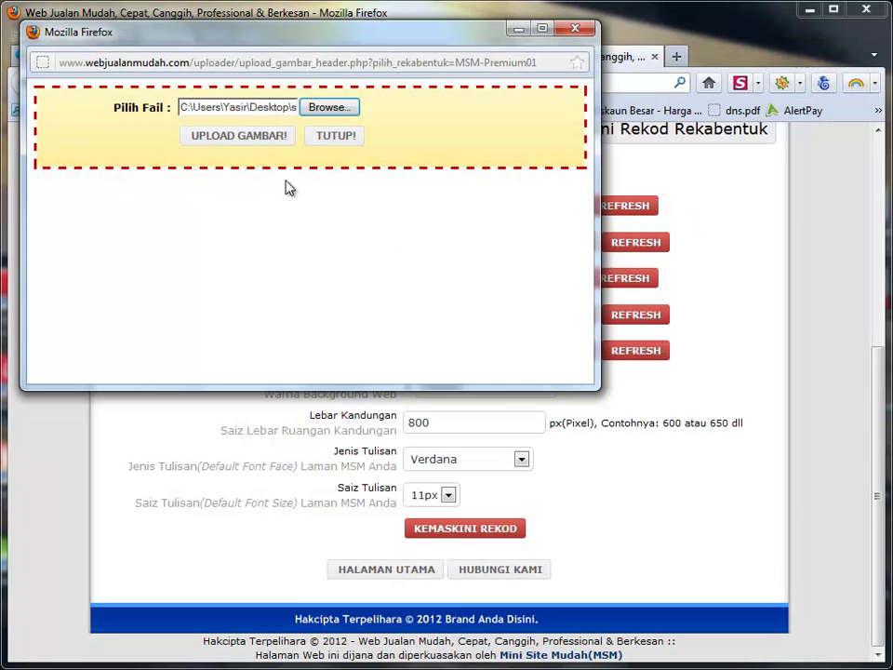
left_click(254, 143)
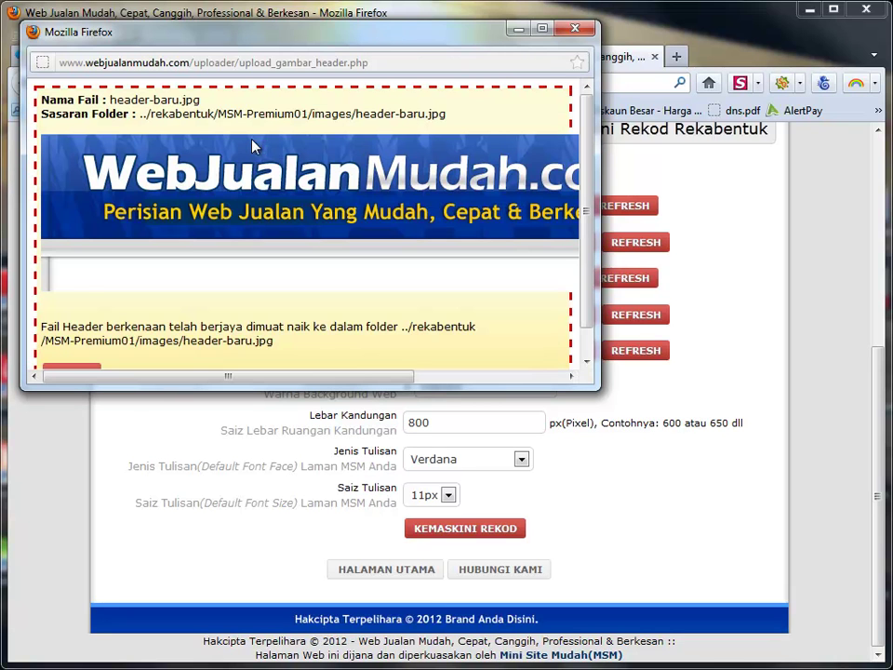
left_click_drag(313, 377, 295, 382)
left_click(575, 28)
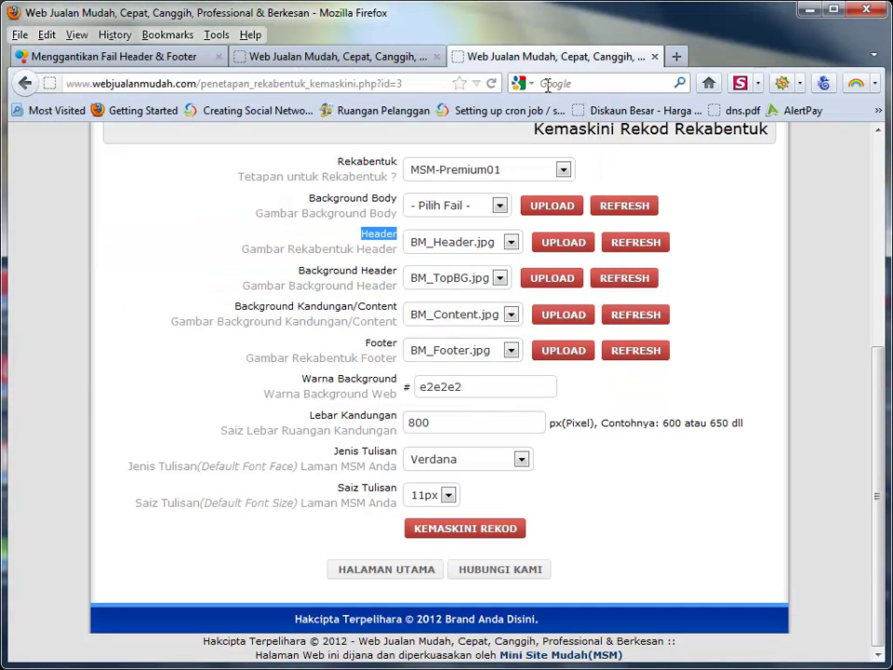
Step: Upload footer-baru from the same folder as the footer image and close the upload window
left_click(563, 350)
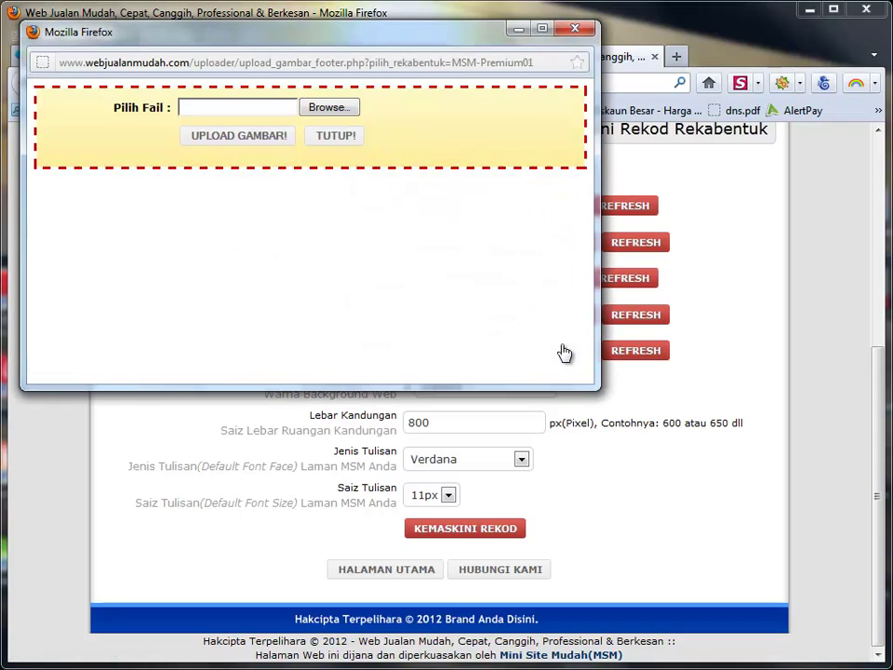
left_click(346, 116)
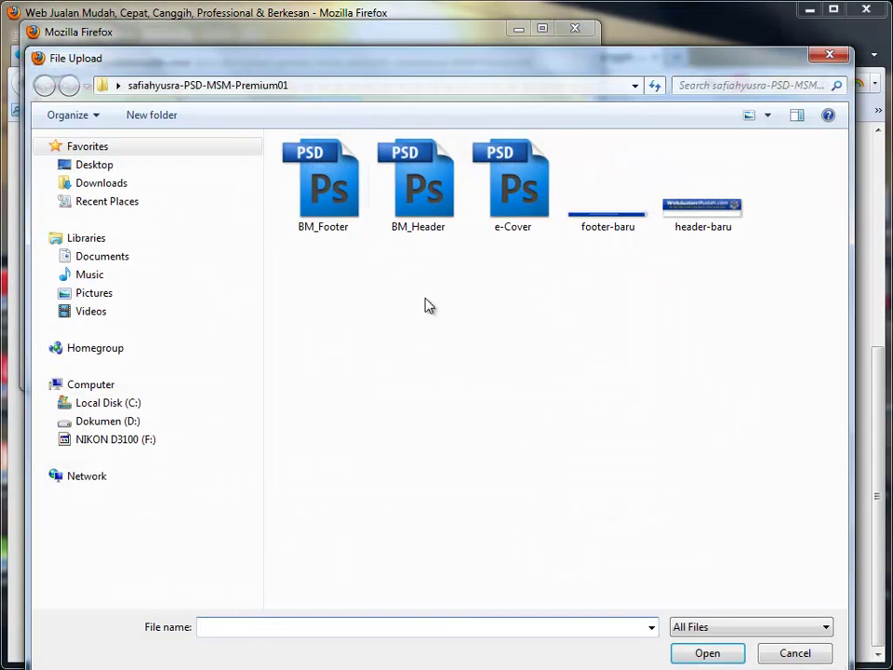
double_click(612, 225)
left_click(236, 140)
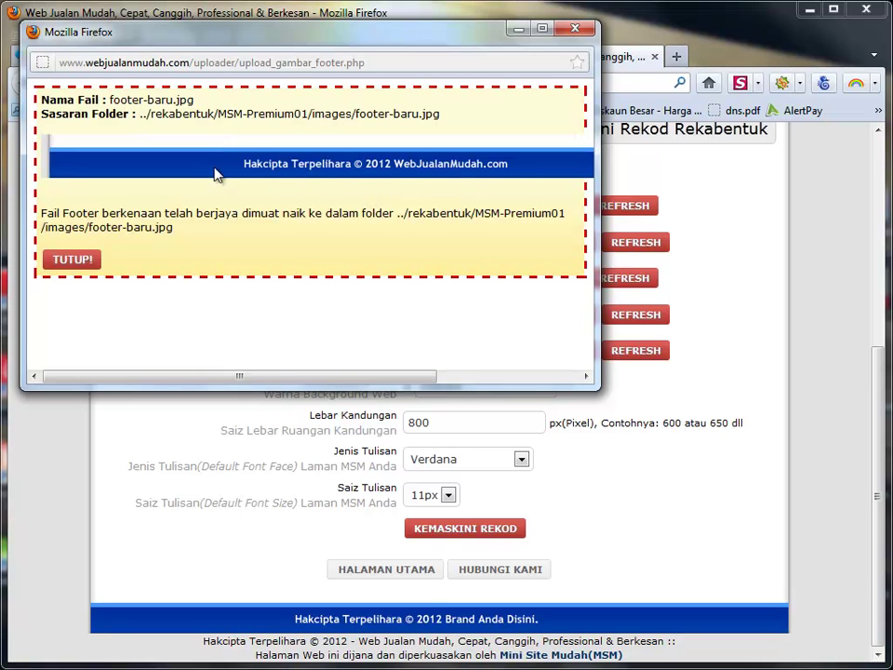
left_click(71, 264)
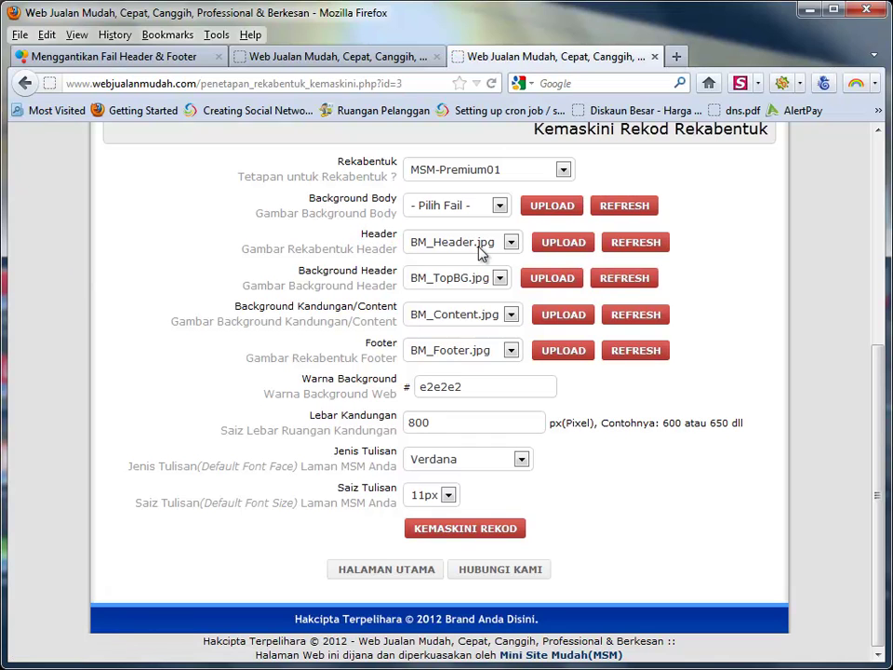
Step: Set the design's Header image to header-baru.jpg and its Footer image to footer-baru.jpg
left_click(480, 244)
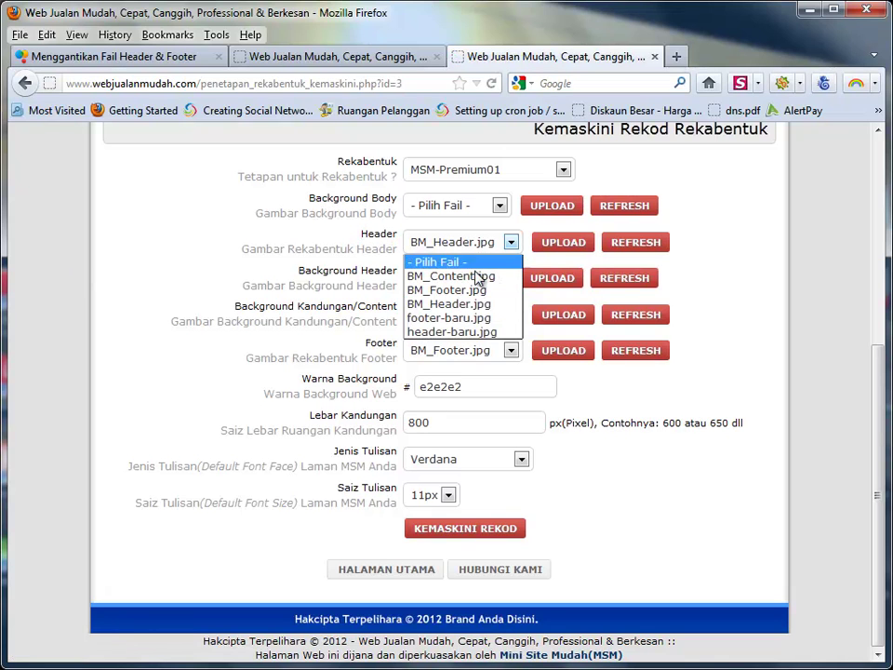
left_click(462, 332)
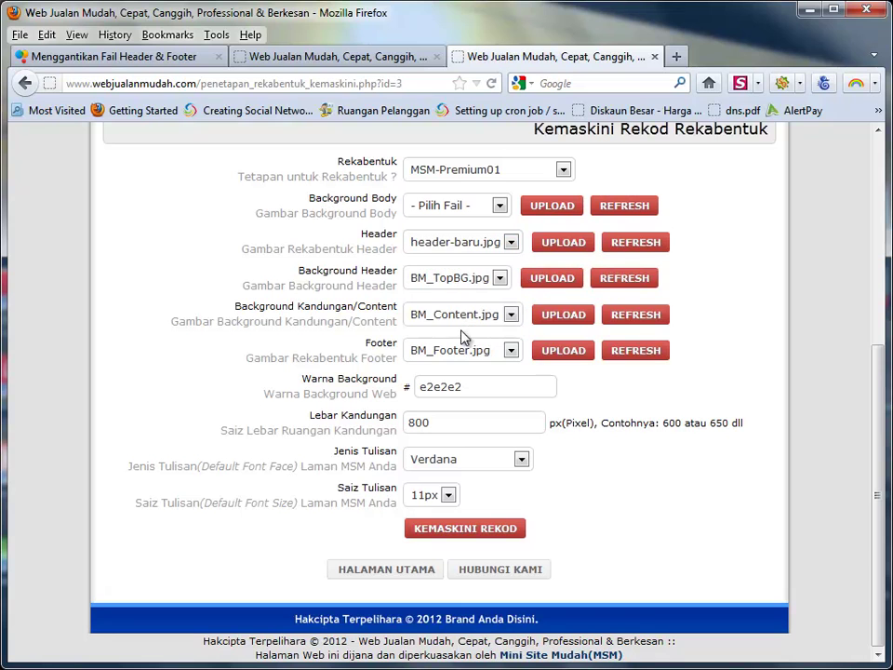
double_click(365, 234)
double_click(378, 345)
left_click(445, 351)
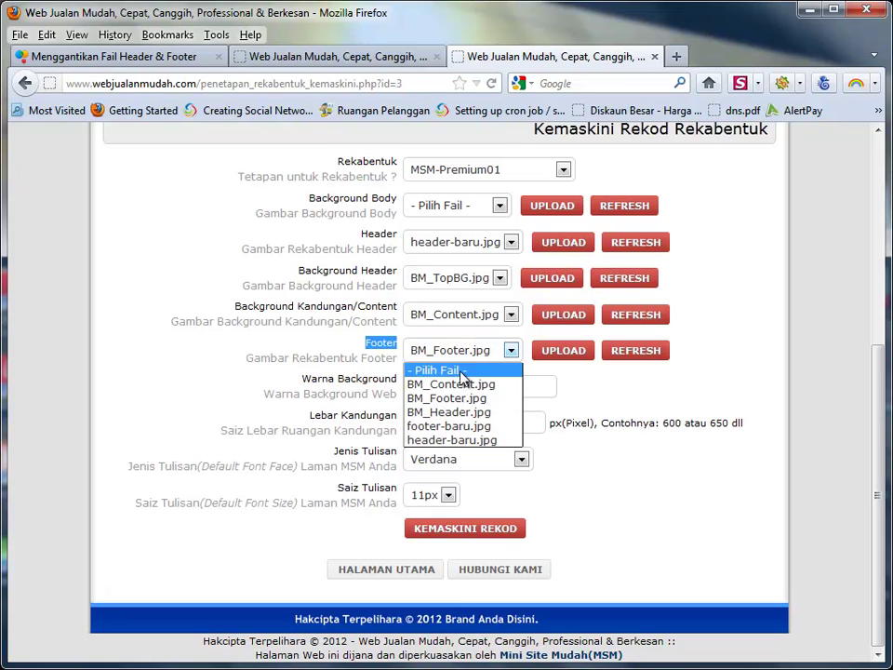
left_click(454, 425)
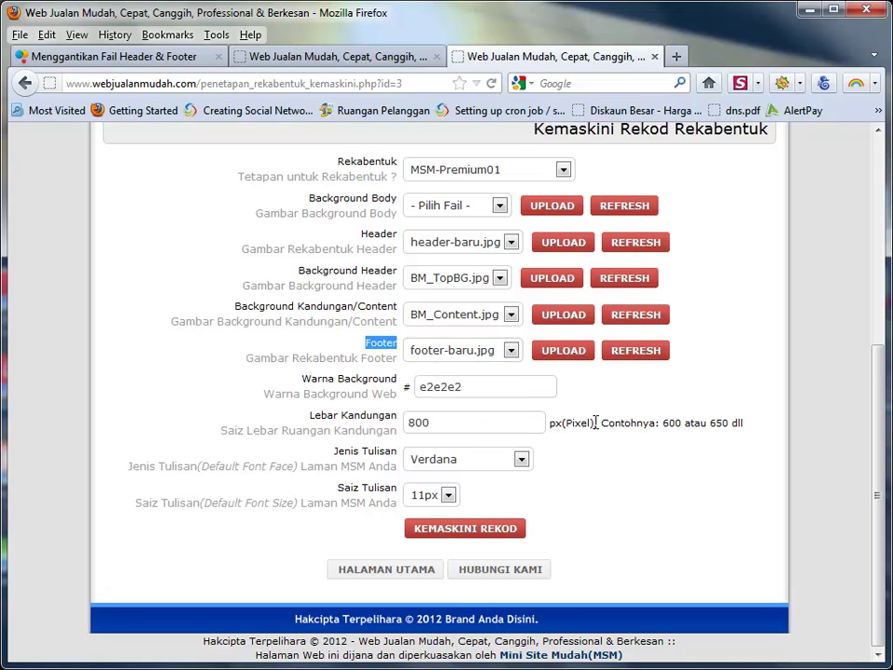
left_click(642, 404)
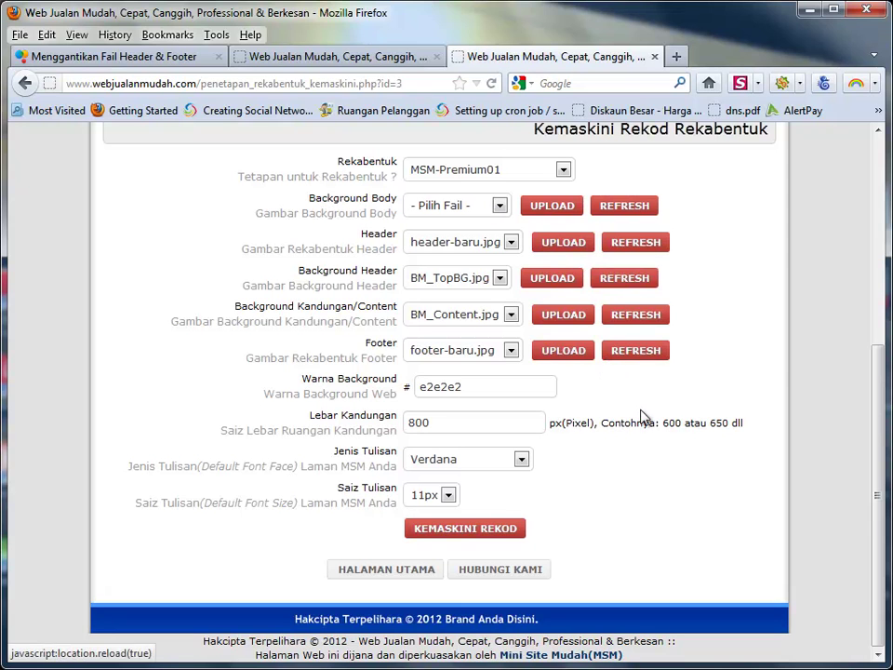
triple_click(324, 386)
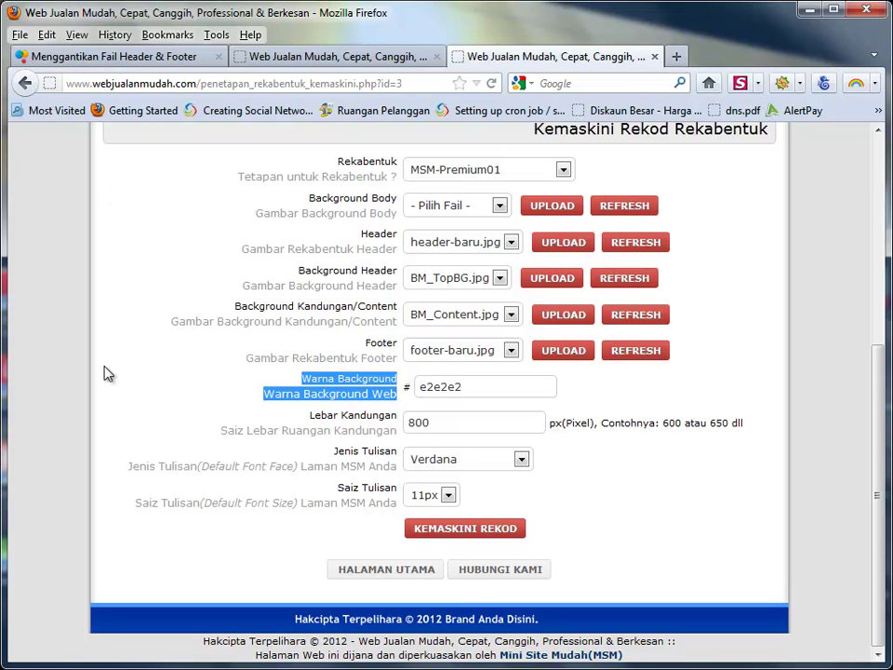
left_click_drag(430, 431, 390, 409)
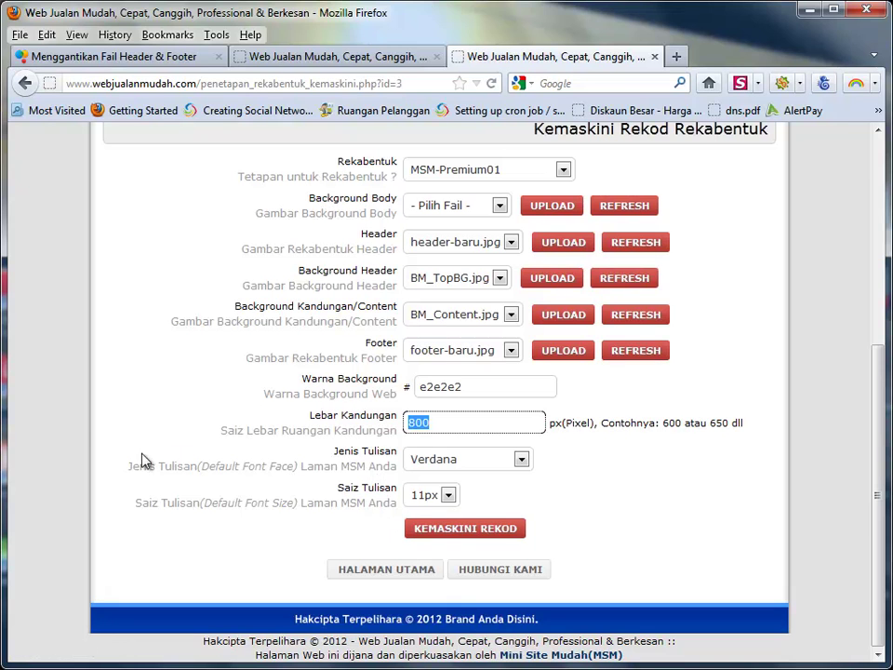
left_click(473, 470)
left_click(580, 472)
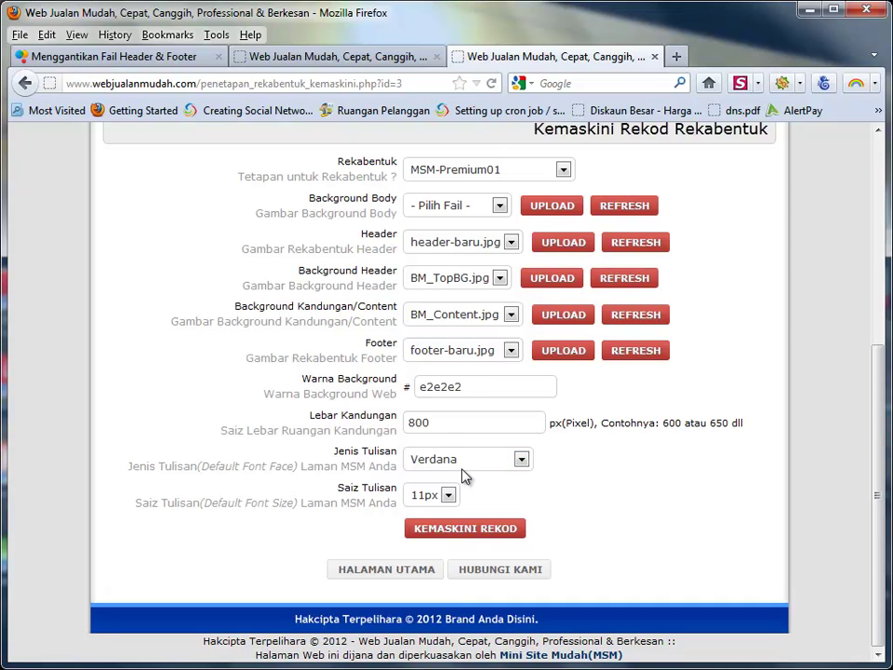
Step: Set the default font size (Saiz Tulisan) to 14px and save the updated design record
left_click(449, 496)
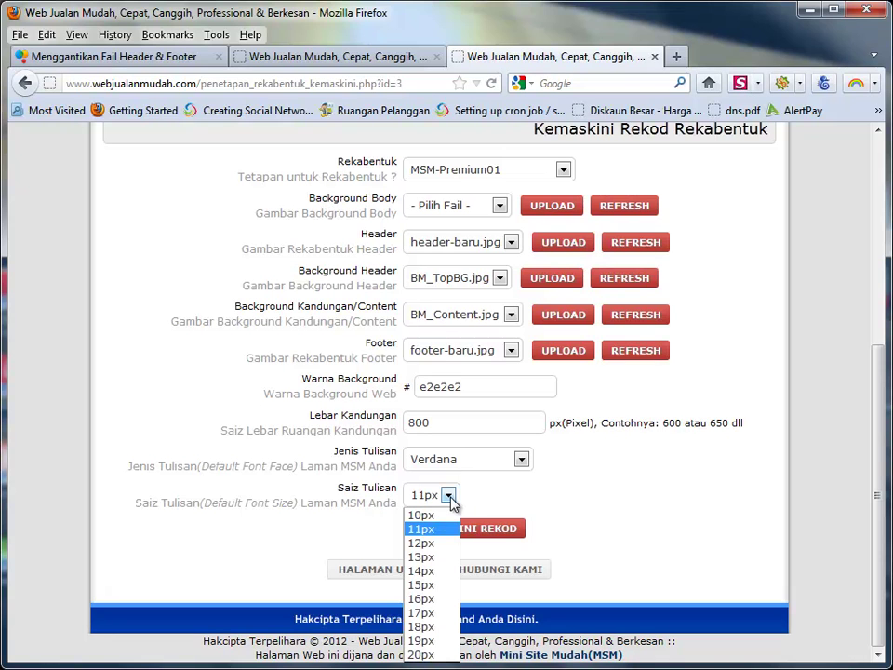
left_click(421, 571)
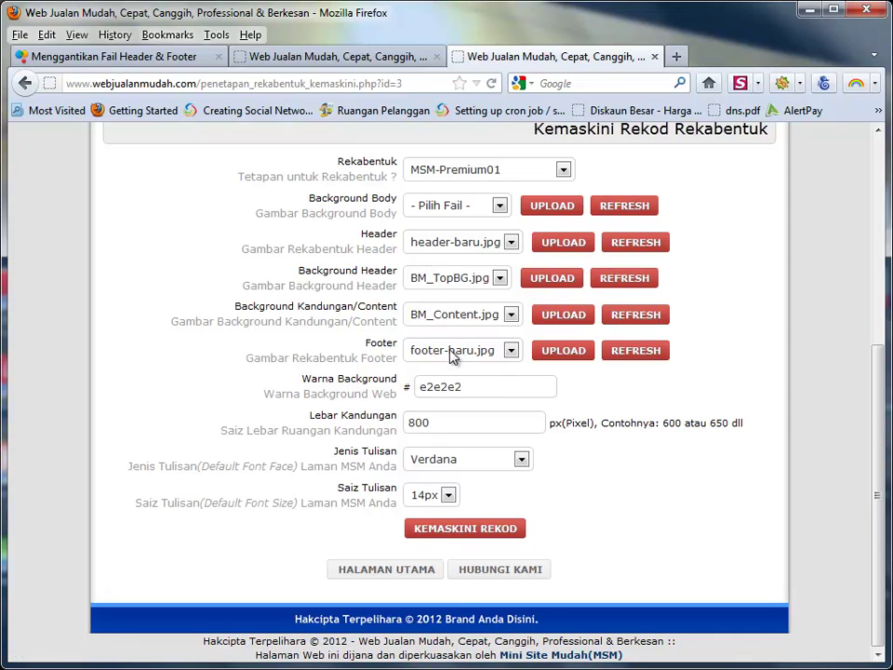
left_click(439, 530)
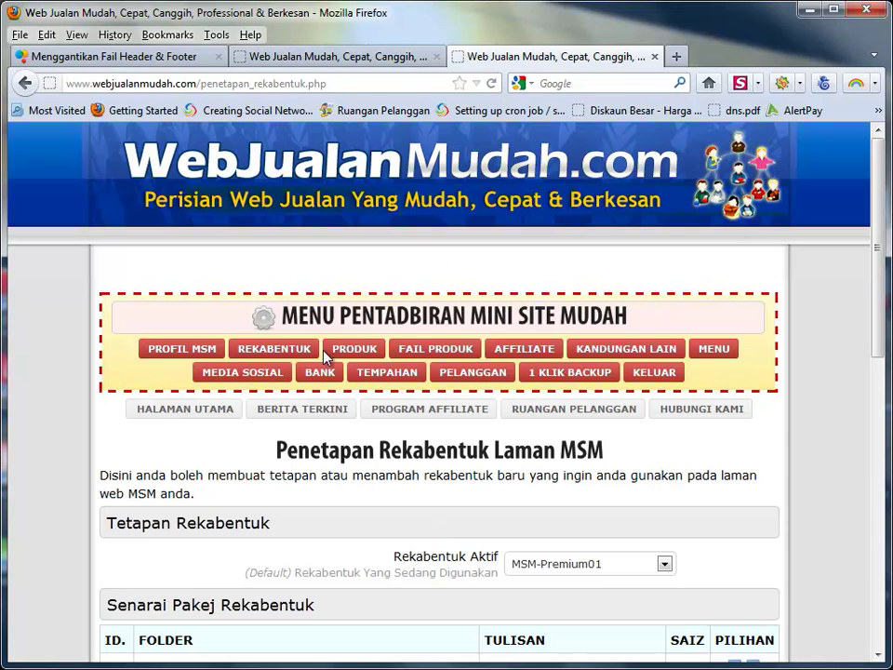
Step: Open the site's home page (Halaman Utama) with the updated design and compare its header with the earlier copy of the page
left_click(179, 412)
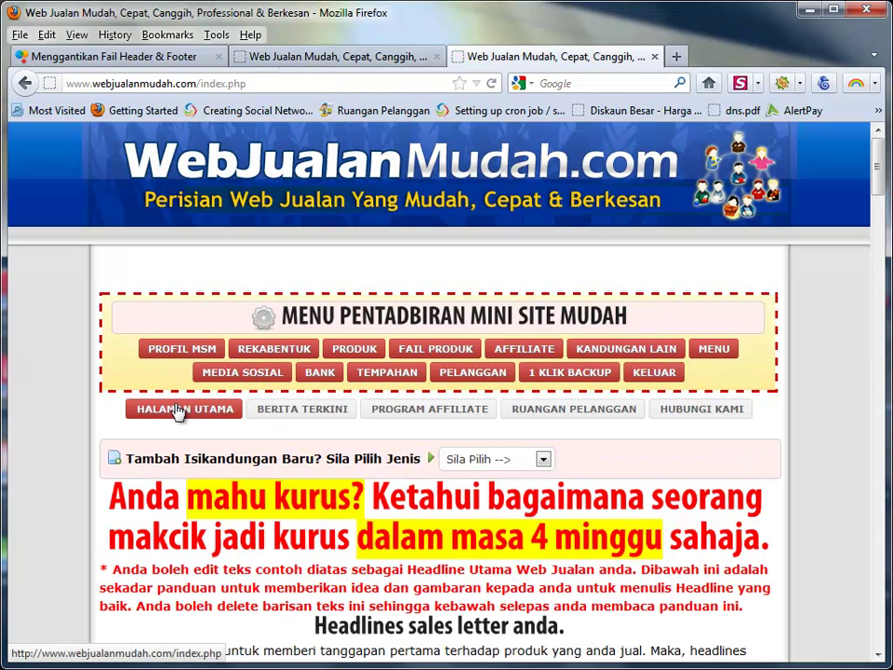
left_click(387, 60)
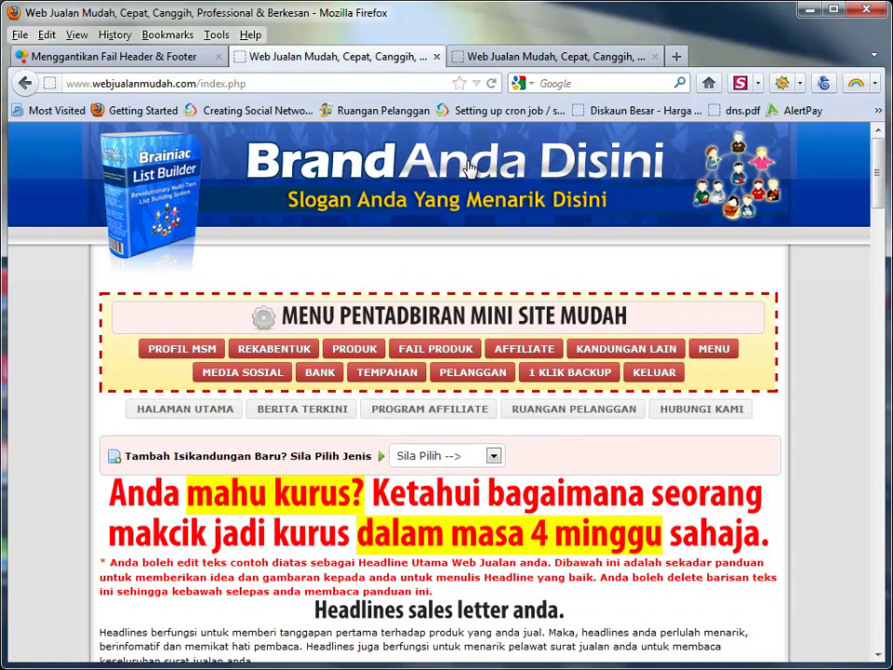
left_click(498, 62)
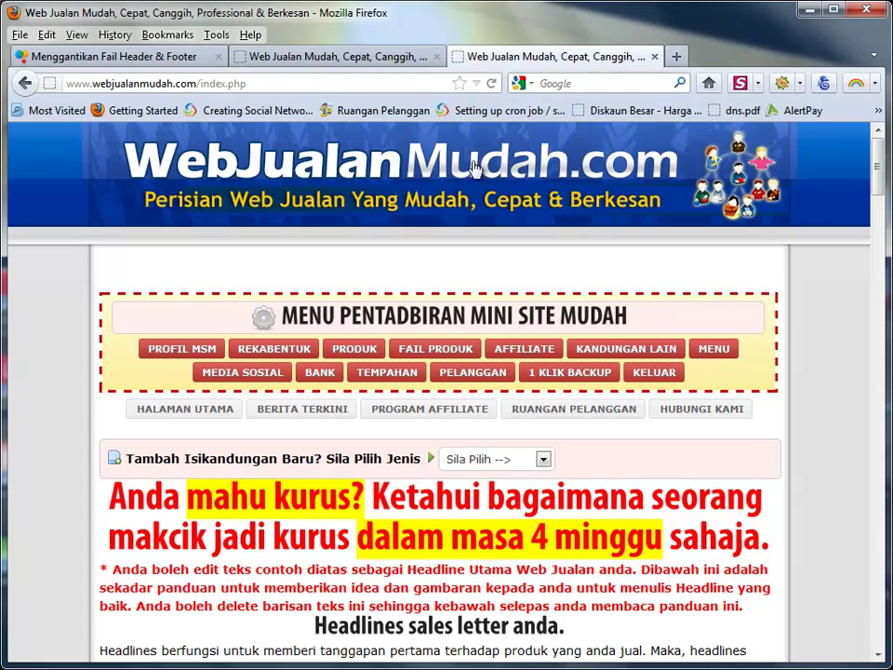
Step: Compare the footer at the end of the earlier home page with the footer on the updated home page
left_click(377, 58)
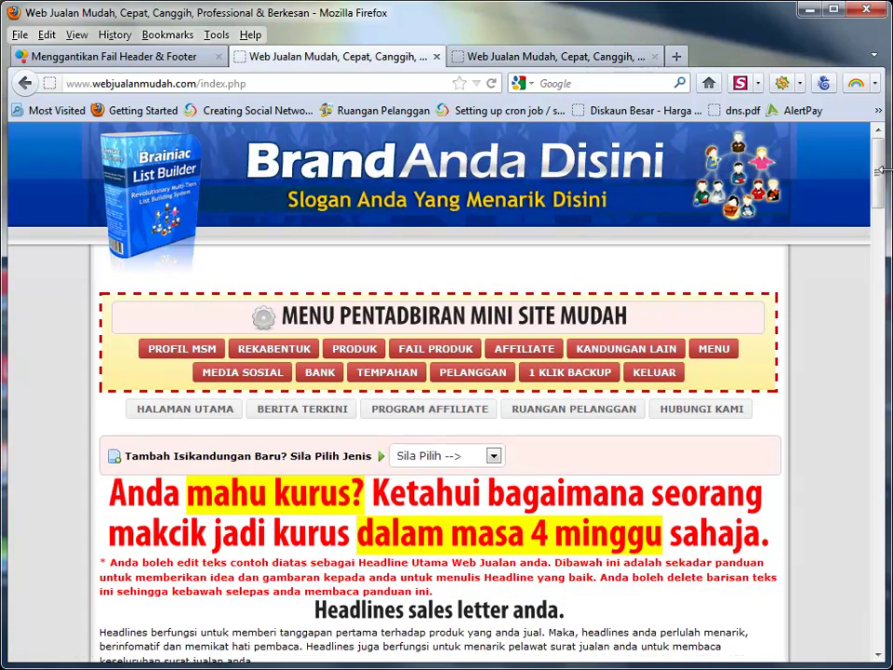
left_click_drag(879, 167, 879, 610)
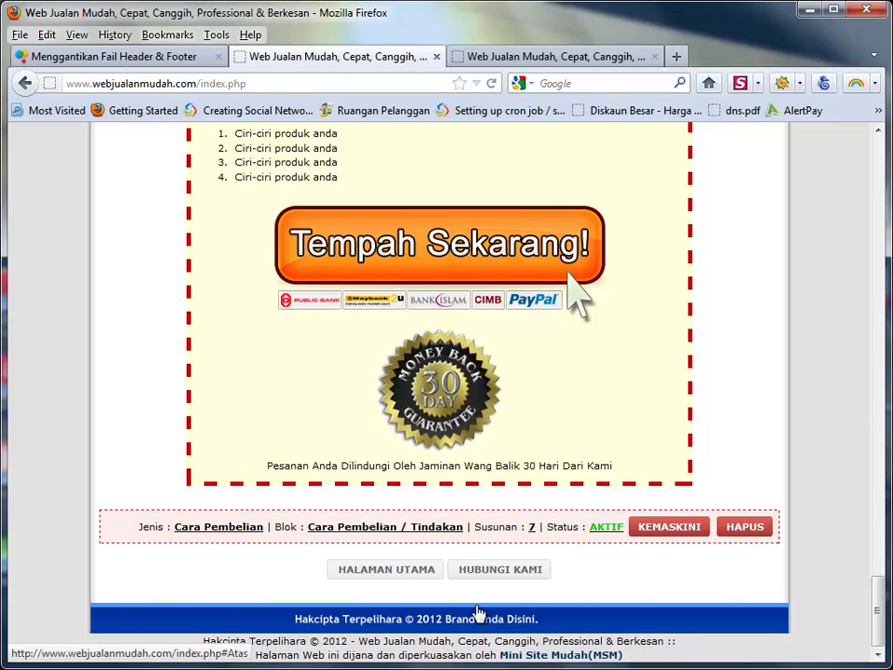
left_click(502, 57)
left_click_drag(877, 175, 878, 616)
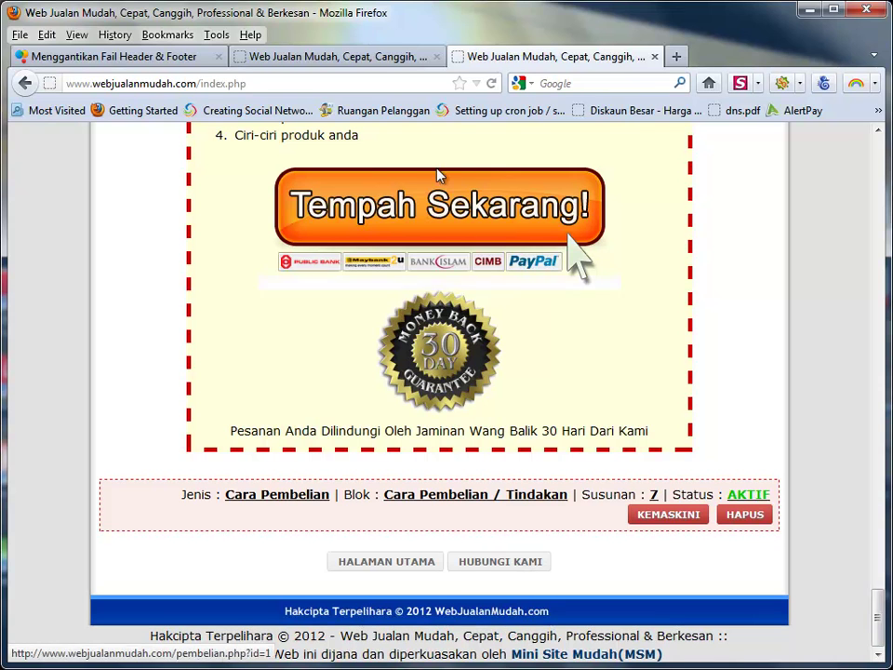
left_click(405, 58)
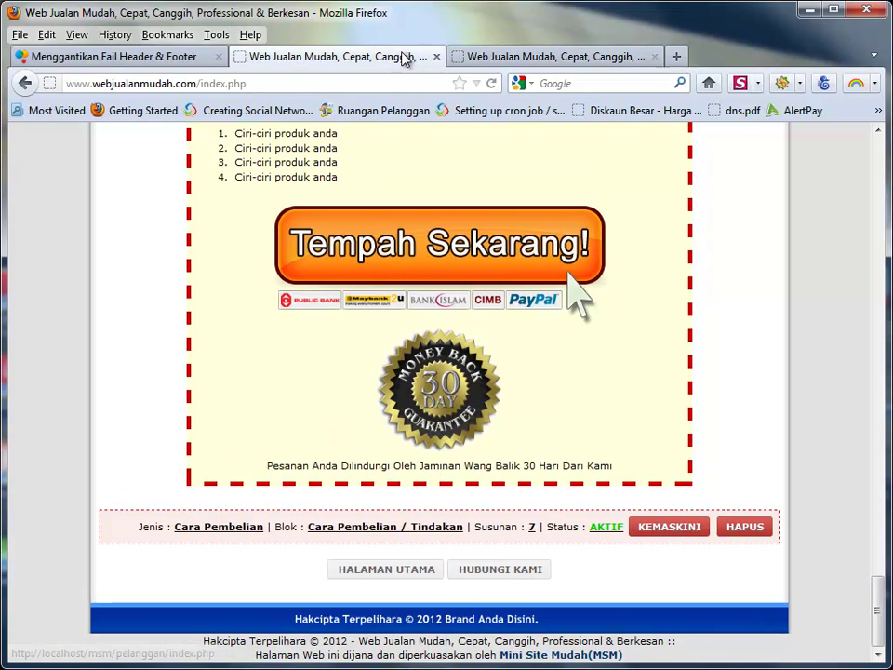
left_click(549, 58)
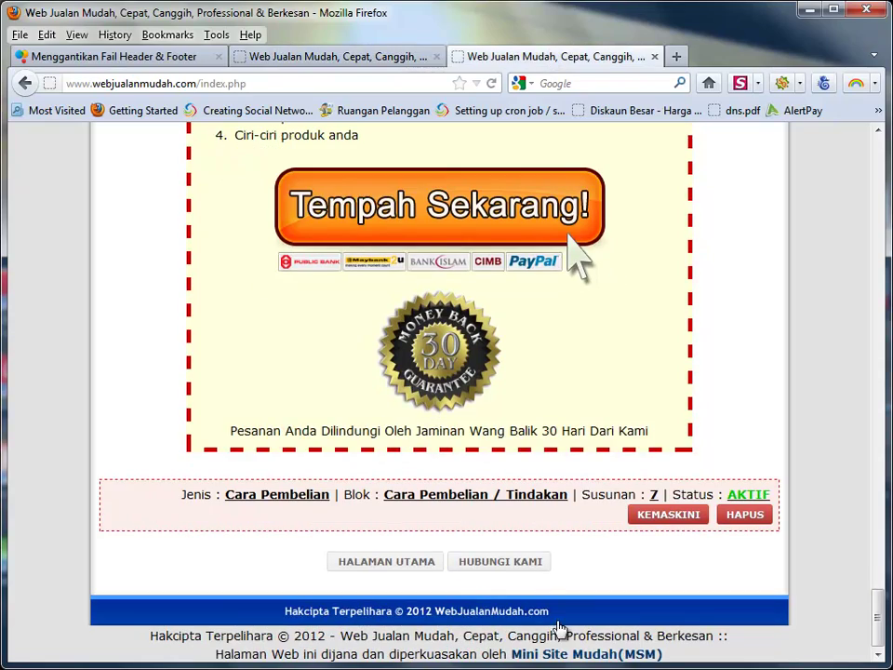
Step: Return both home page copies to their beginning and compare the old and new header banners once more
left_click_drag(876, 618, 876, 165)
left_click(386, 57)
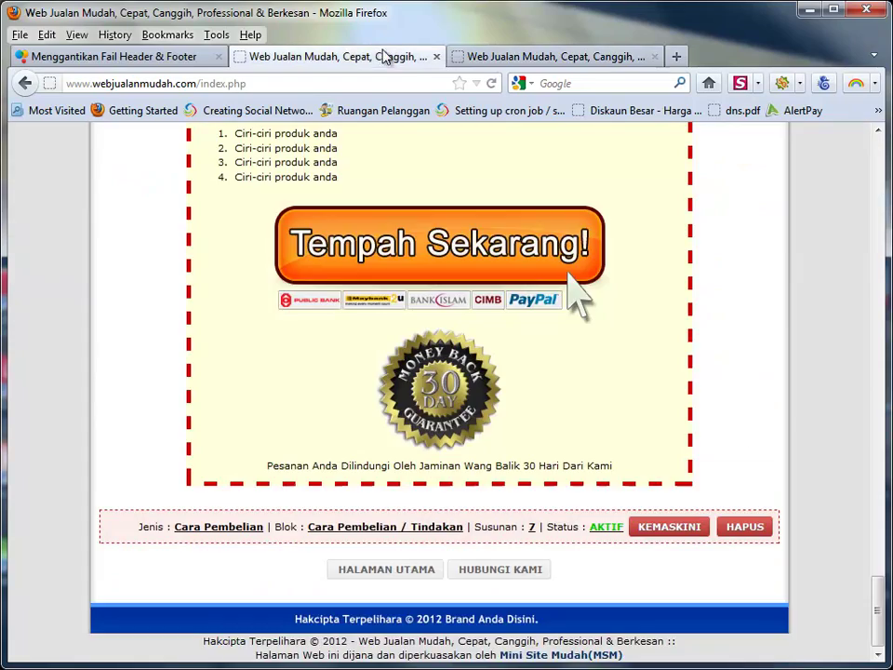
key("Home")
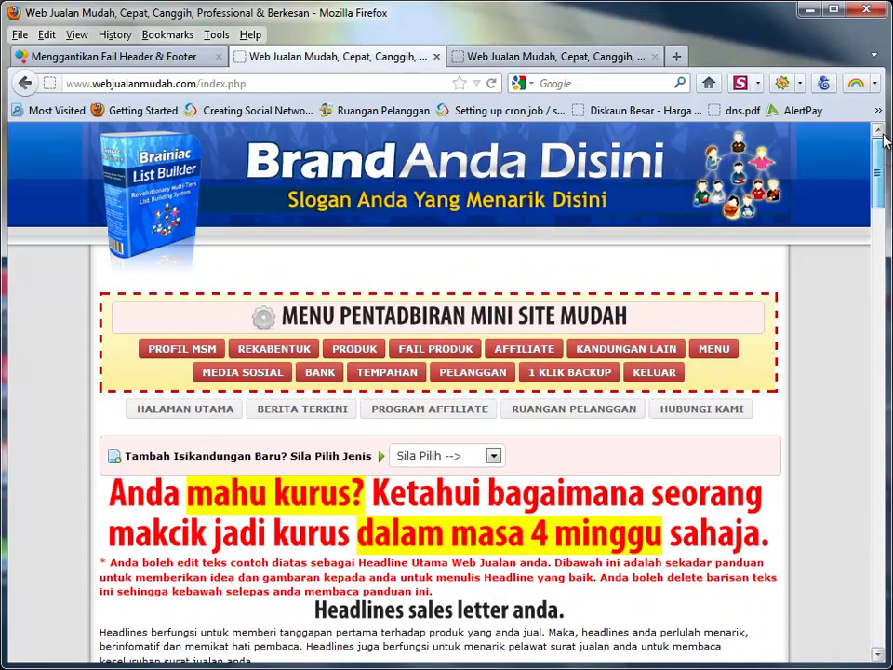
left_click(481, 58)
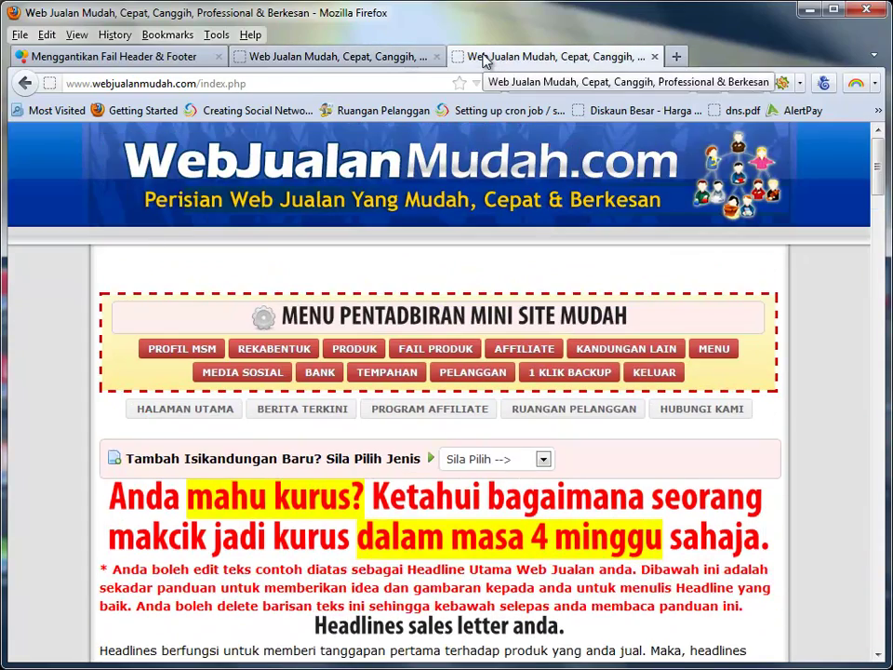